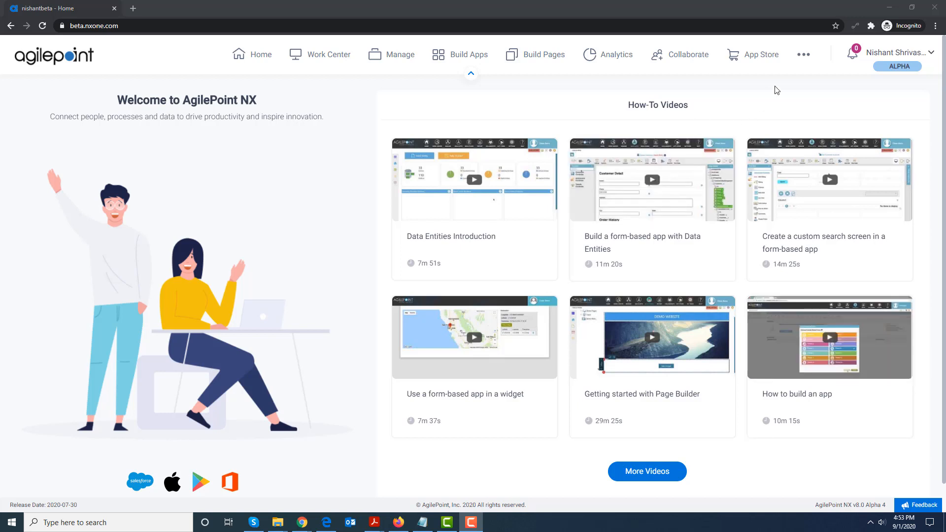
- Open the role setup in the portal's Analytics settings and select the Demo role
left_click(802, 54)
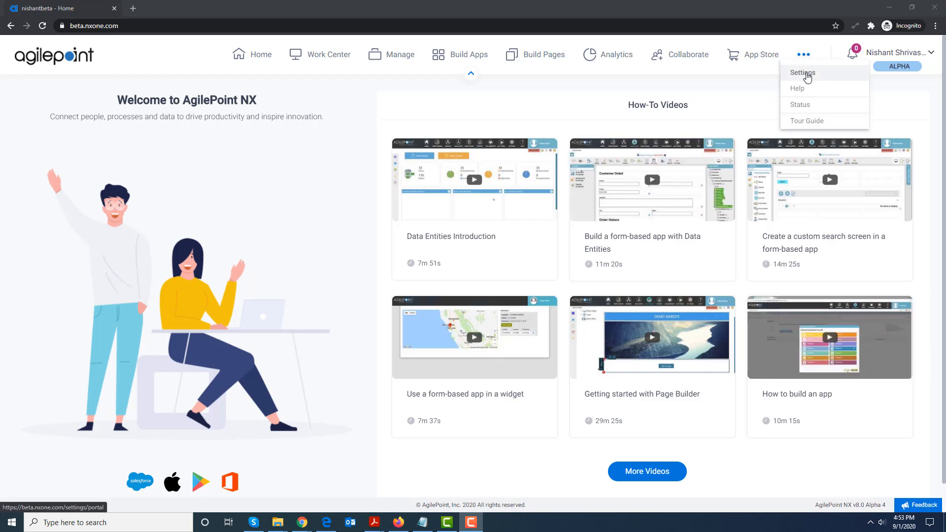
left_click(807, 77)
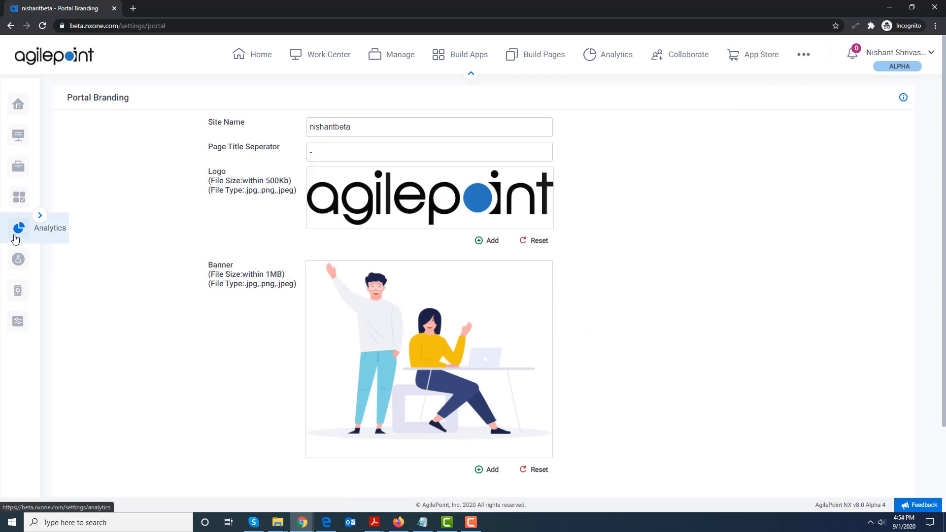
left_click(54, 238)
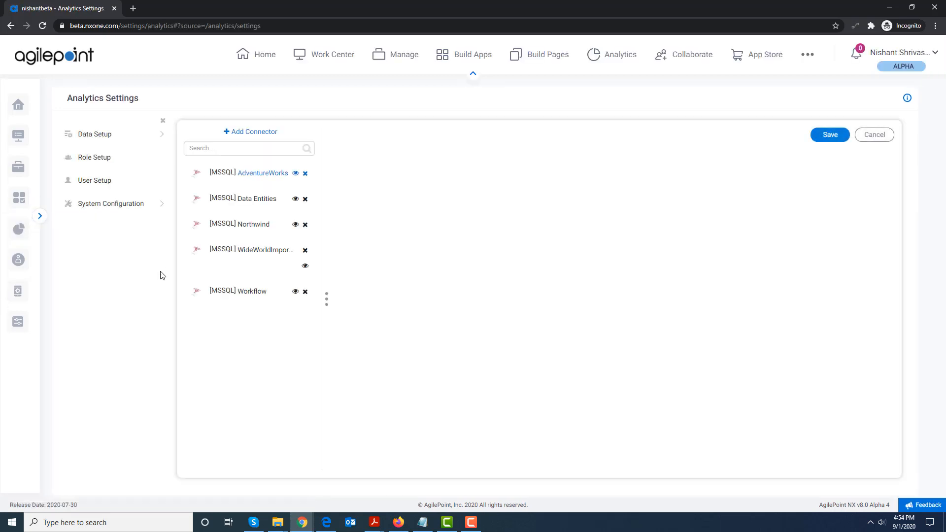
left_click(92, 158)
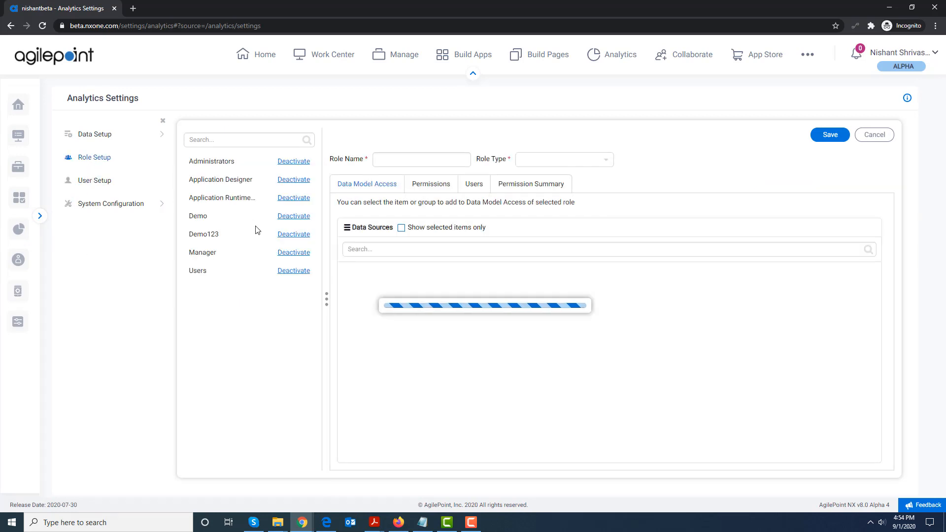
left_click(199, 217)
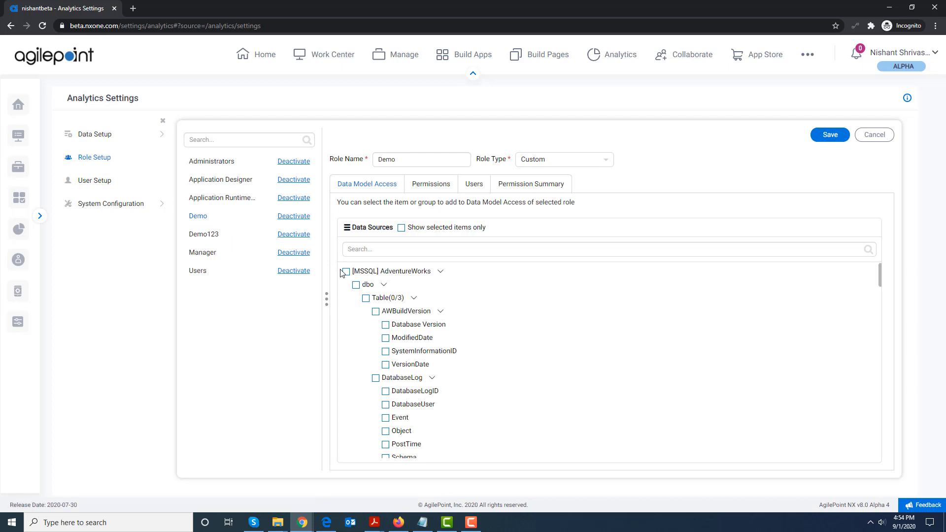
- Review the role types available for the Demo role, keep Custom, and collapse the AdventureWorks data source
left_click(572, 162)
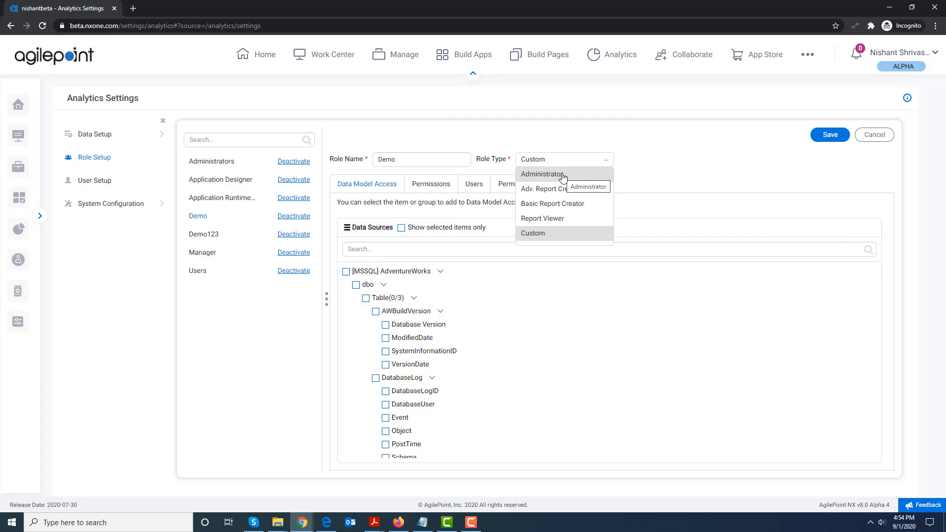
left_click(565, 240)
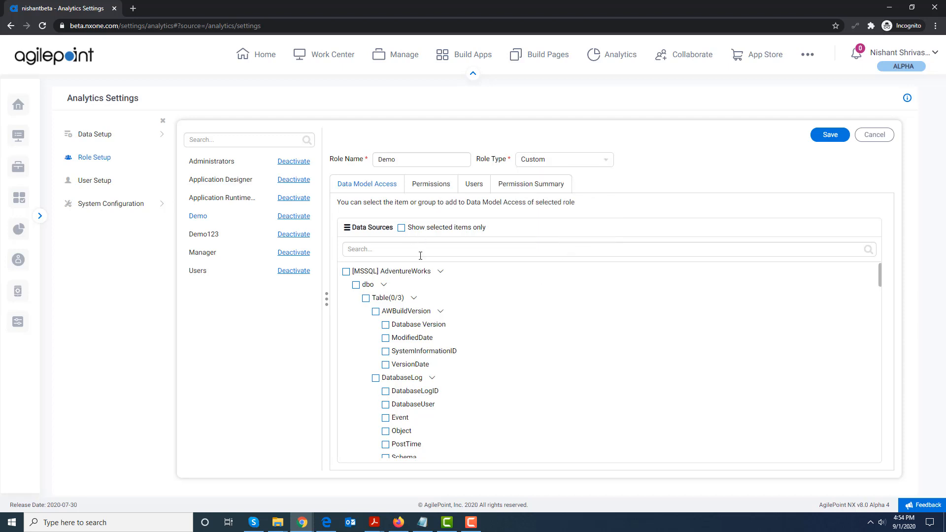
left_click(441, 276)
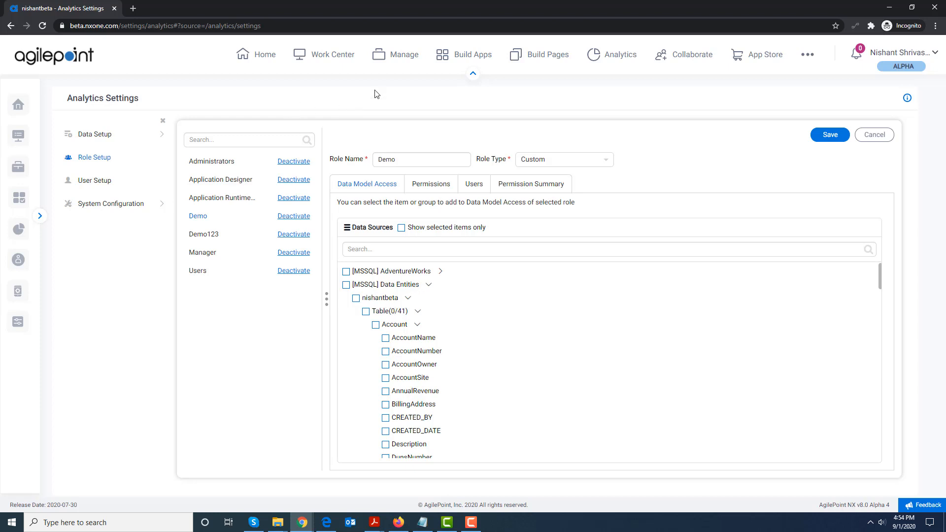
- Open Build Apps in a new browser tab and go to its Data Entities designer
right_click(484, 51)
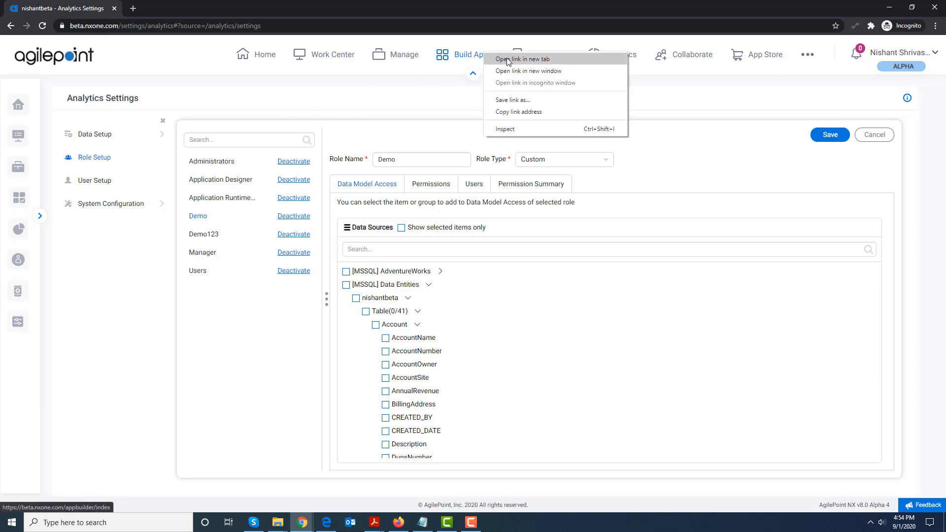
left_click(506, 58)
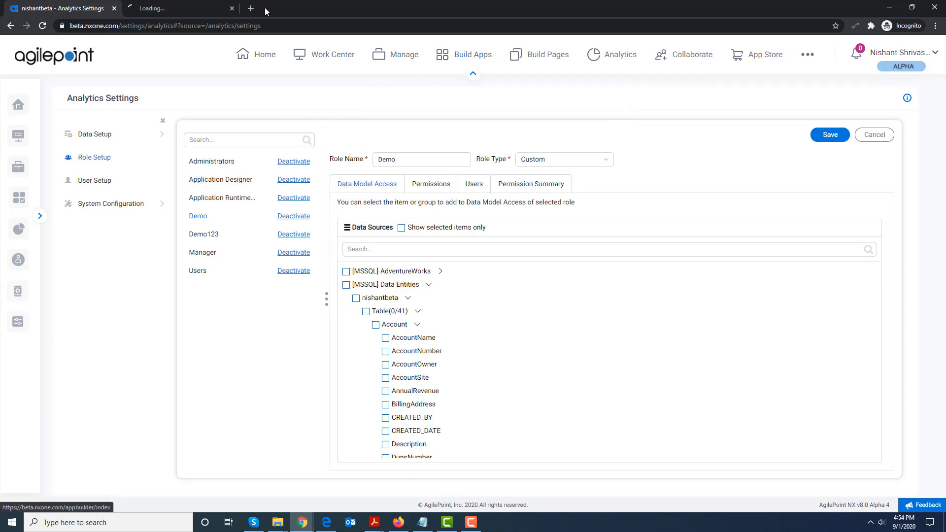
left_click(176, 8)
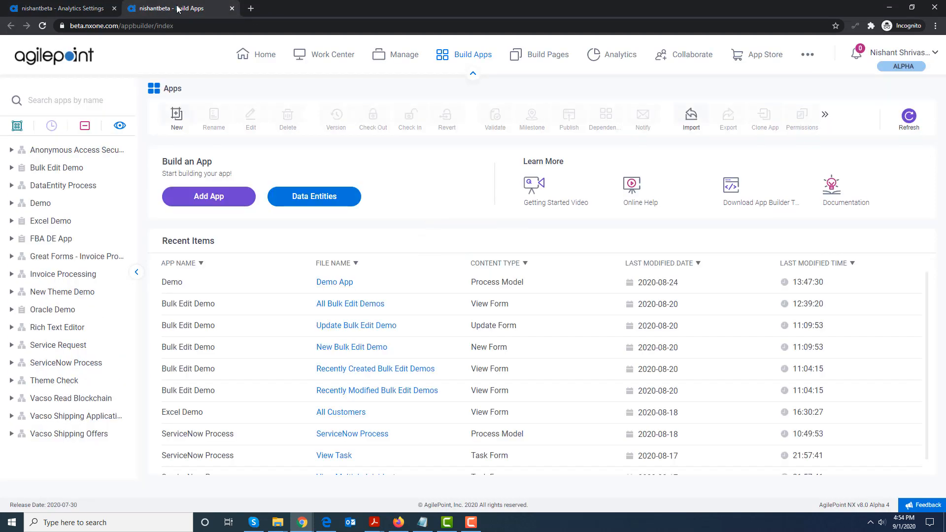
left_click(318, 200)
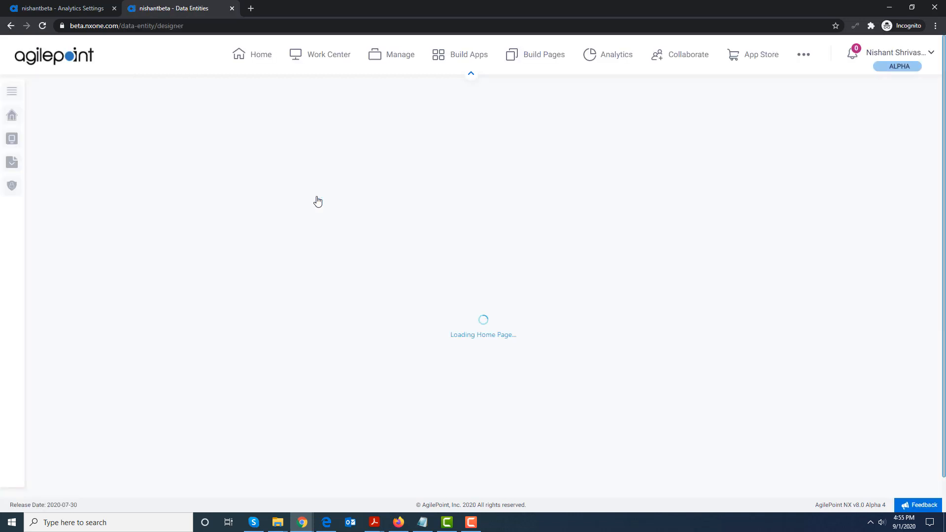
- Start a new entity with the display name AgilePoint and the category Administration
left_click(75, 96)
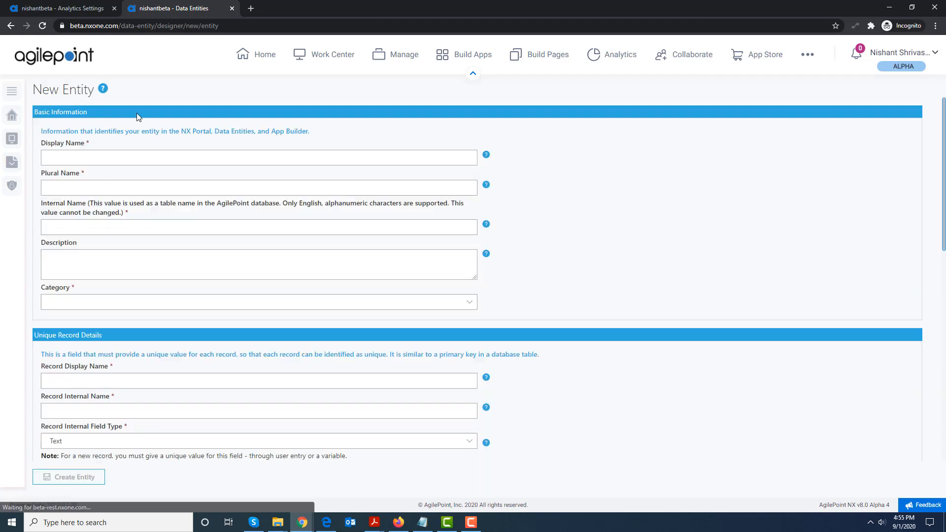
left_click(204, 161)
type("Agile")
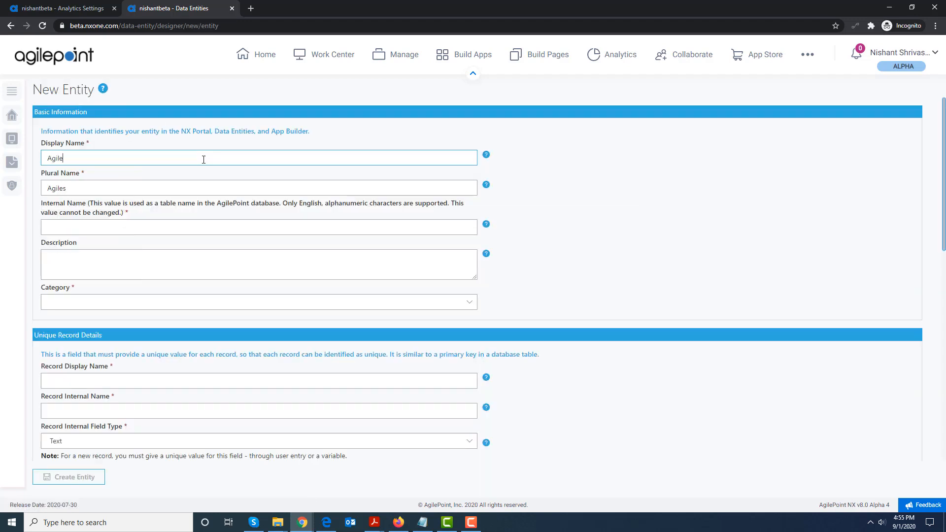
type("Point")
key("Tab")
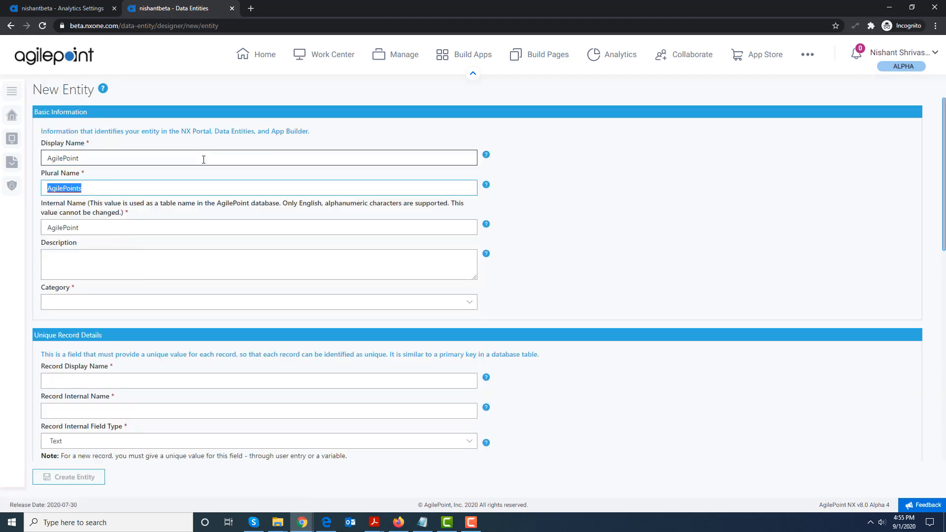
left_click(193, 300)
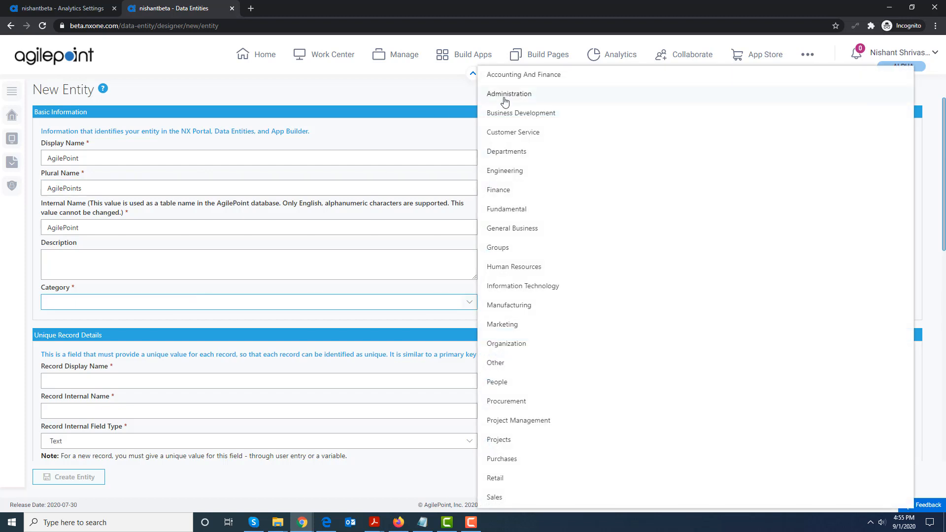
left_click(504, 99)
- Set the unique record's display name to Name and create the entity with analytics enabled
scroll(559, 261, "down", 3)
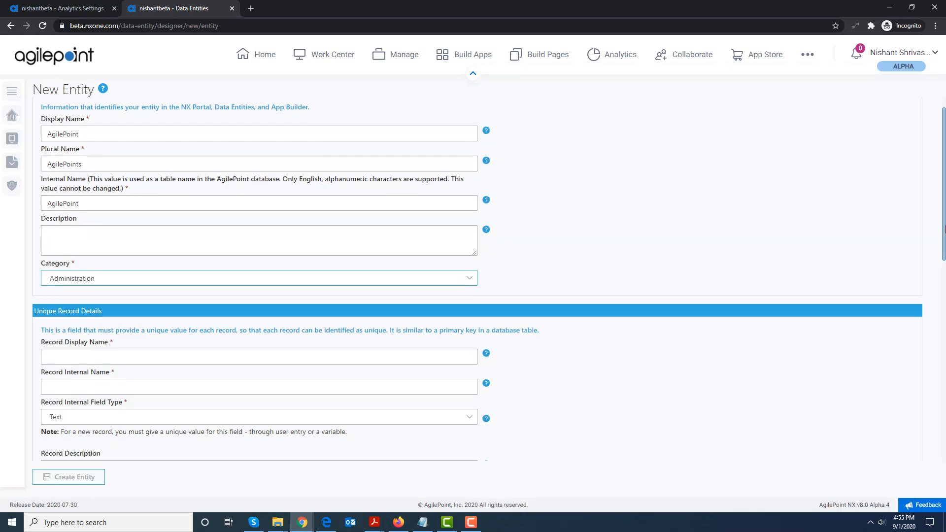
left_click(404, 224)
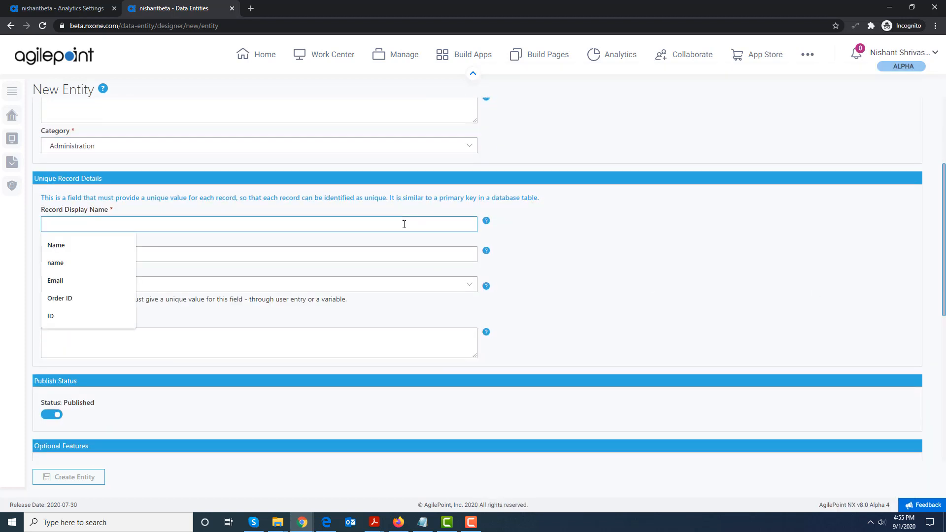
type("Name")
key("Tab")
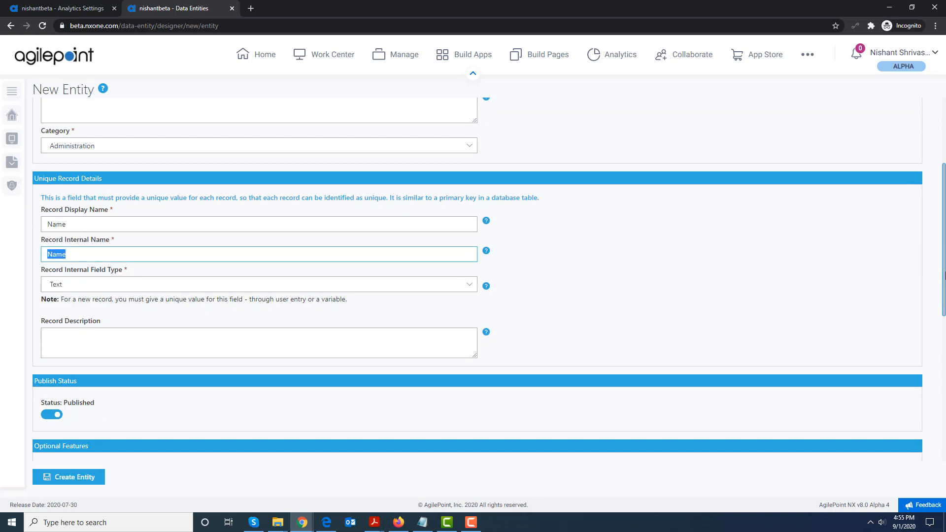
left_click_drag(944, 276, 944, 424)
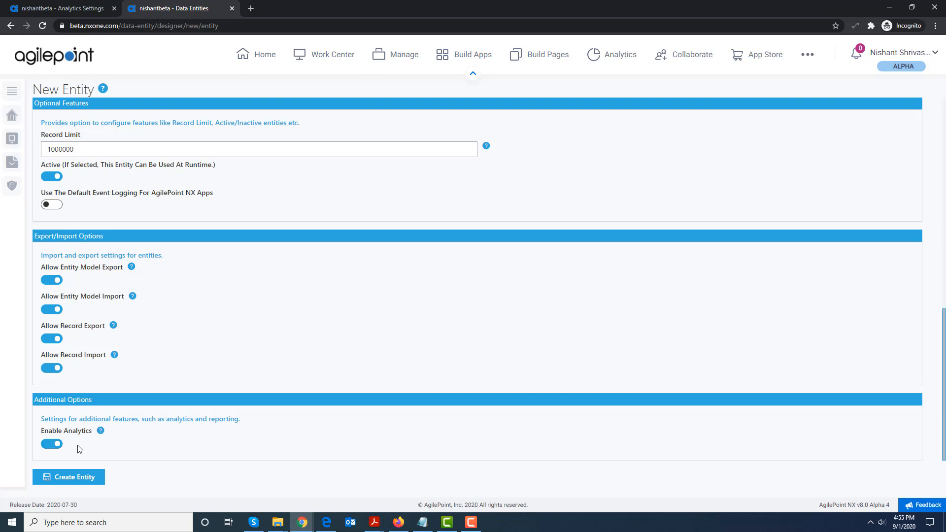
left_click(86, 477)
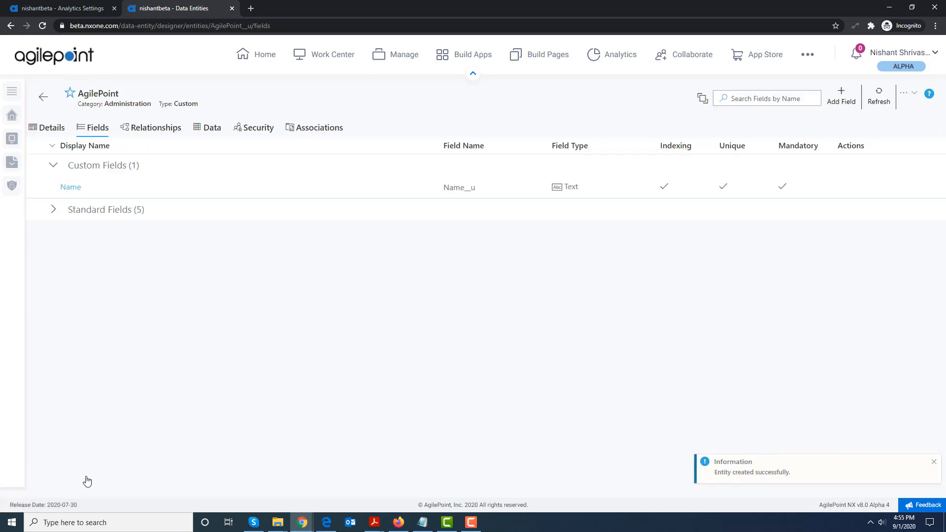
- Add a Date field with the display name Date of Birth to the AgilePoint entity
left_click(844, 104)
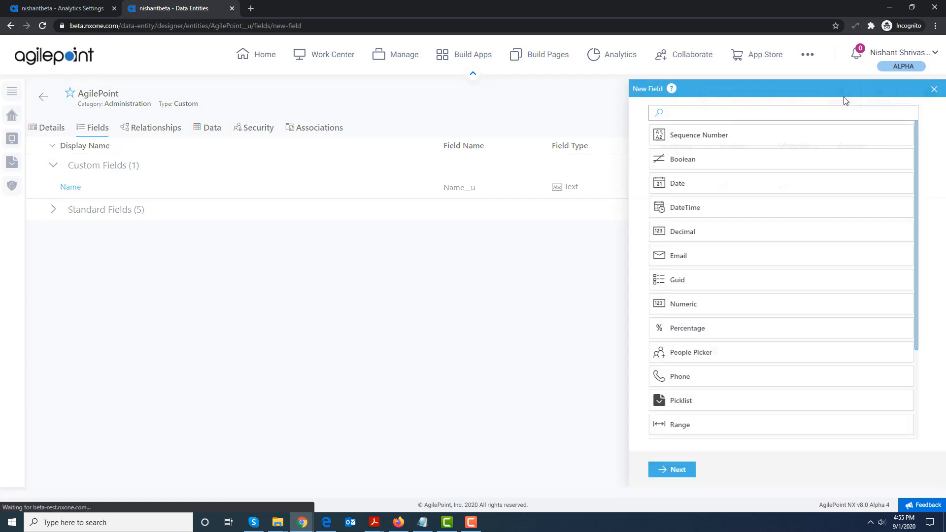
left_click(728, 188)
left_click(672, 469)
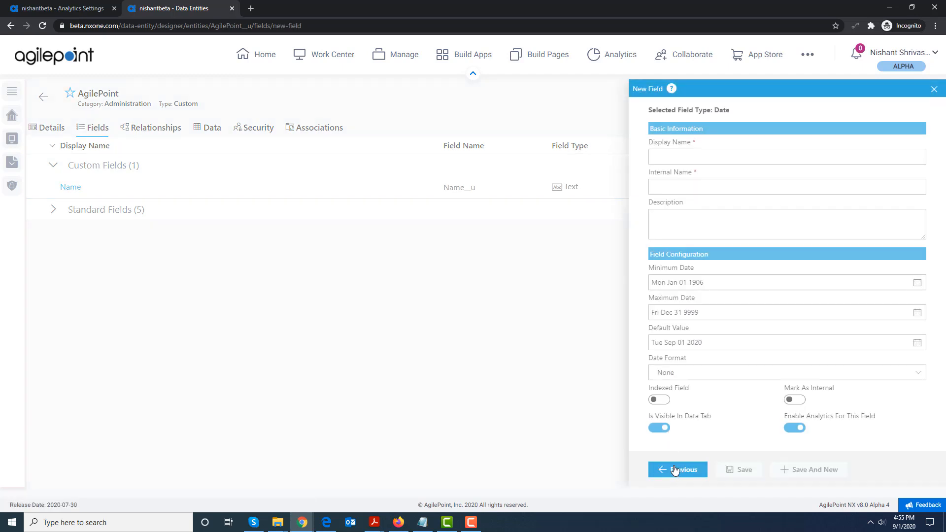
left_click(677, 157)
type("Date")
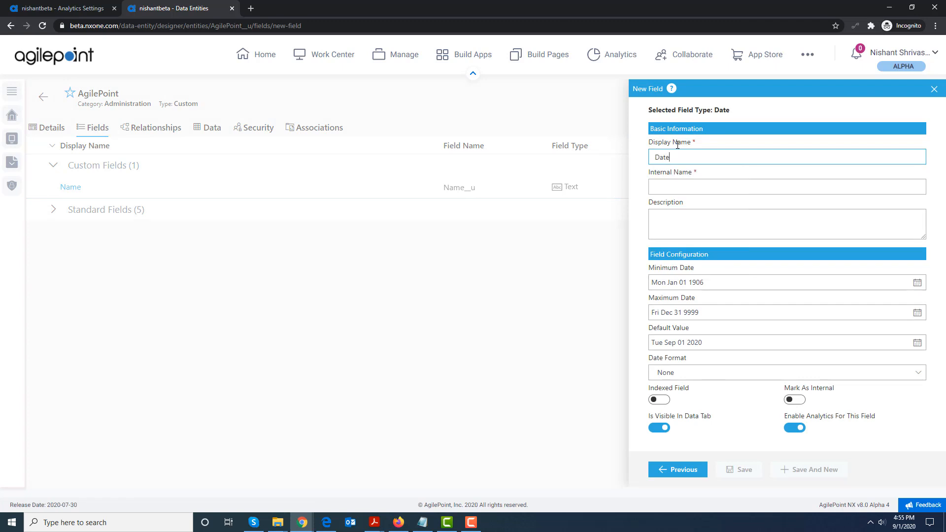
type(" of Birth")
key("Tab")
left_click(802, 471)
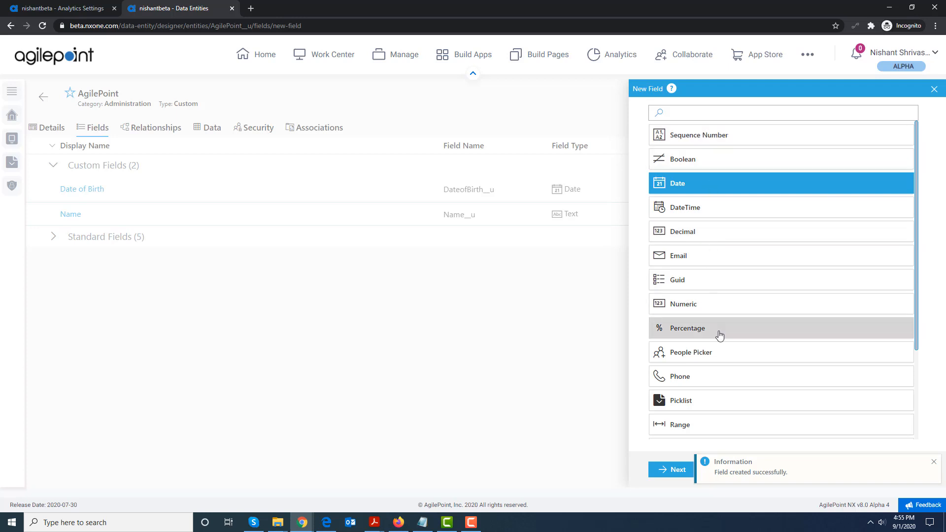
- Add a Phone-type field with the display name Phone to the entity, with analytics enabled
left_click(706, 378)
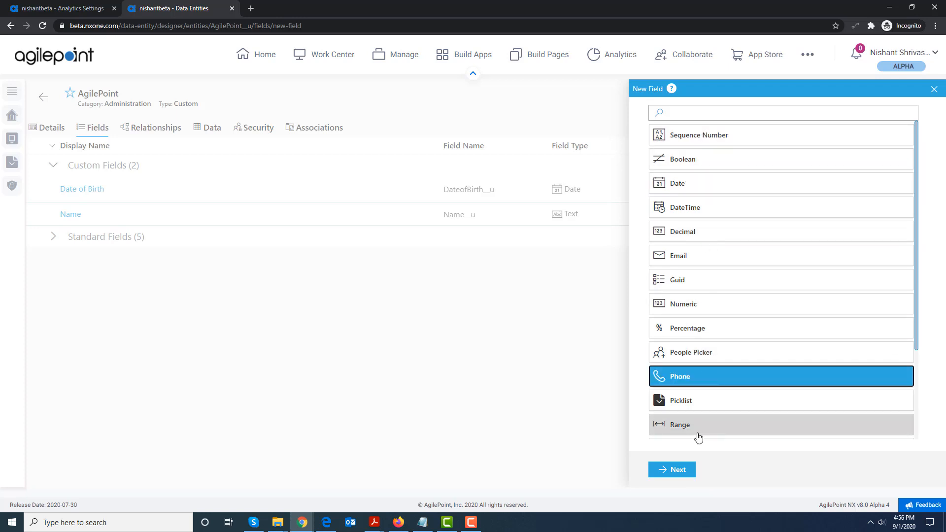
left_click(674, 469)
left_click(715, 161)
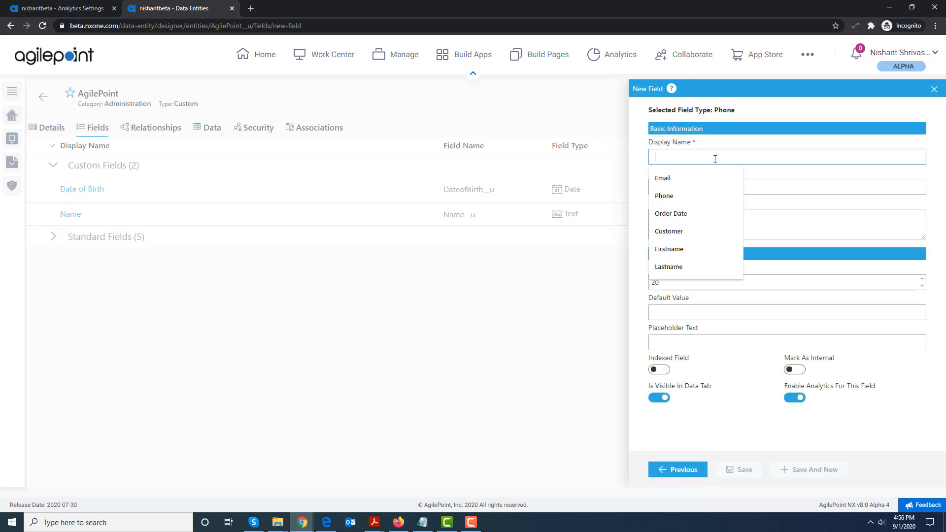
type("Phone")
key("Tab")
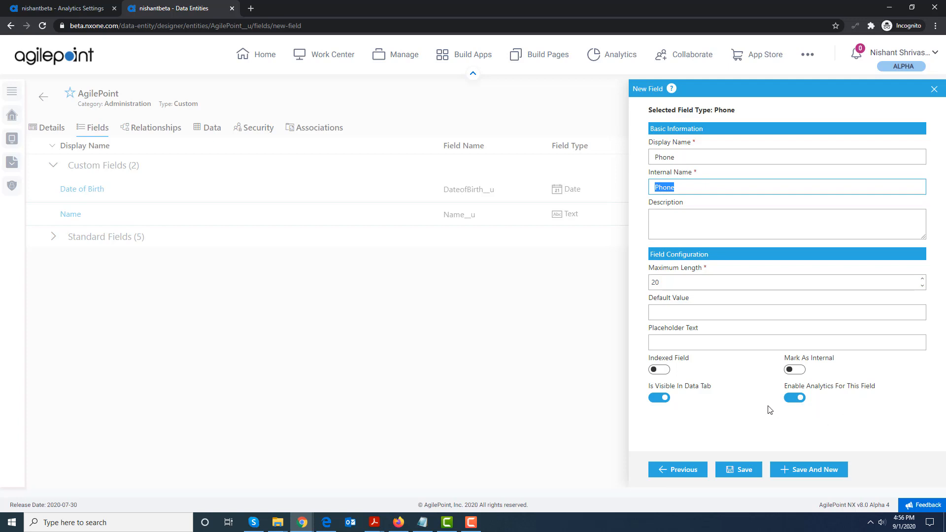
left_click(812, 472)
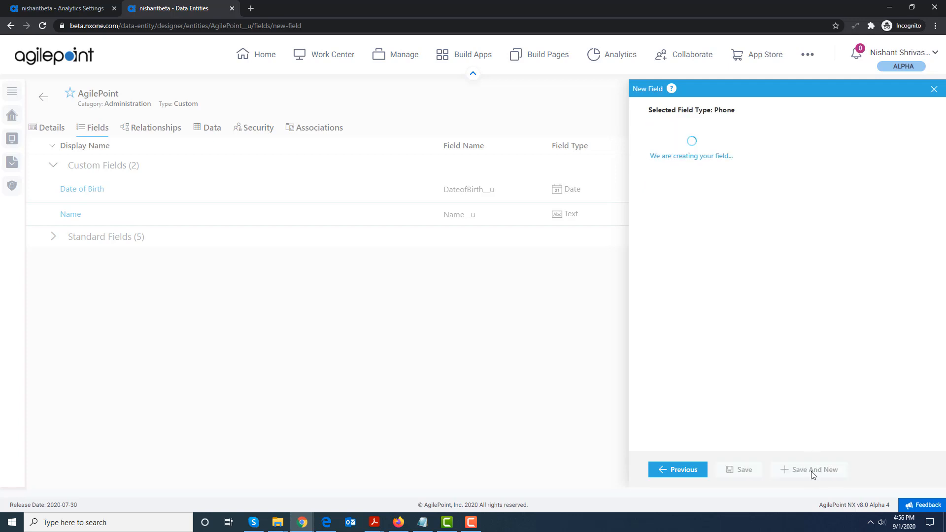
- Find the Text Area field type and add a field of that type with the display name Address
left_click(684, 113)
type("Text")
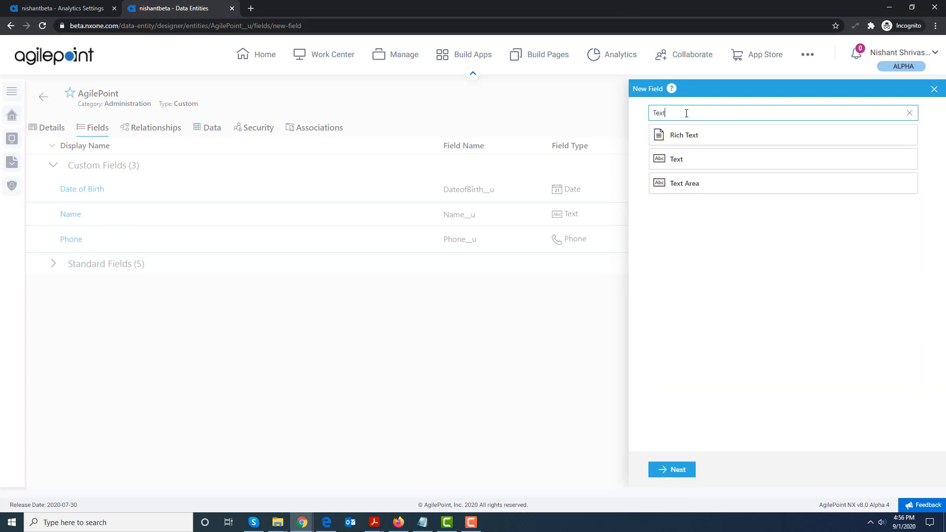
left_click(685, 183)
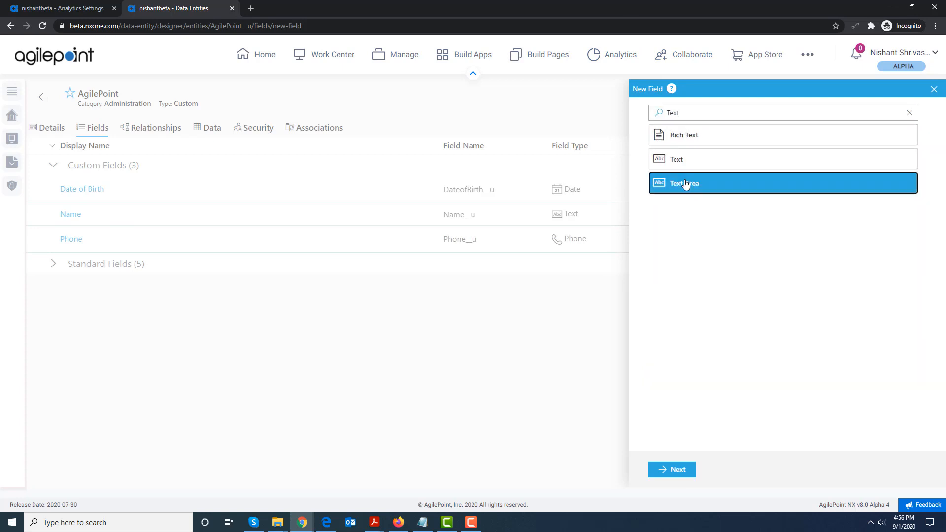
left_click(672, 469)
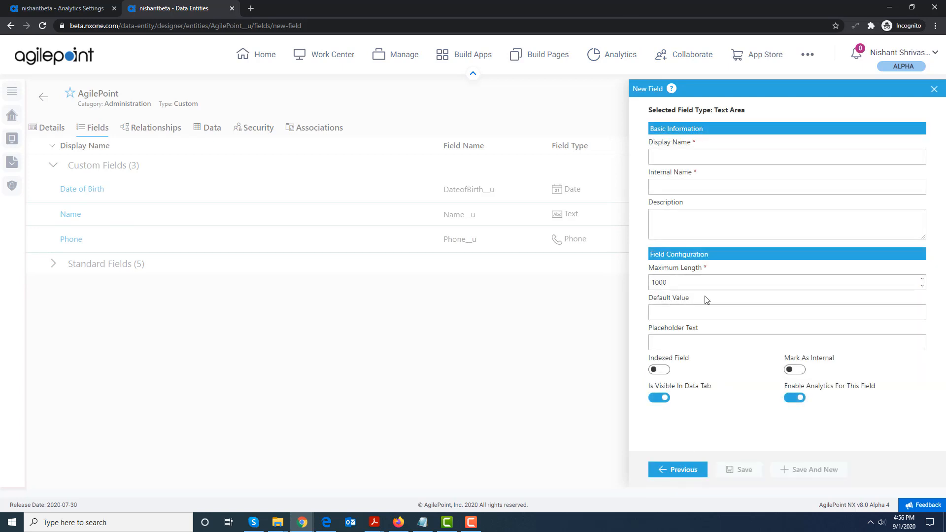
left_click(671, 156)
type("Addr")
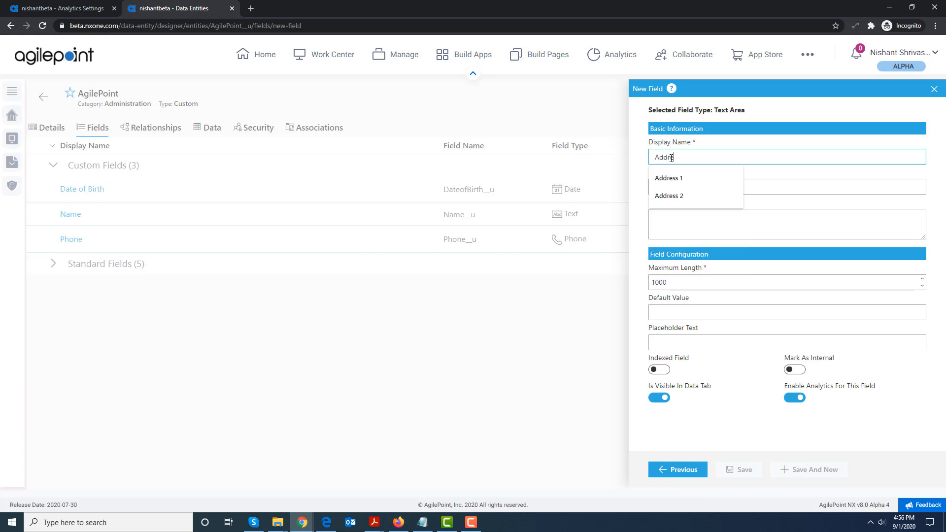
type("ess")
key("Tab")
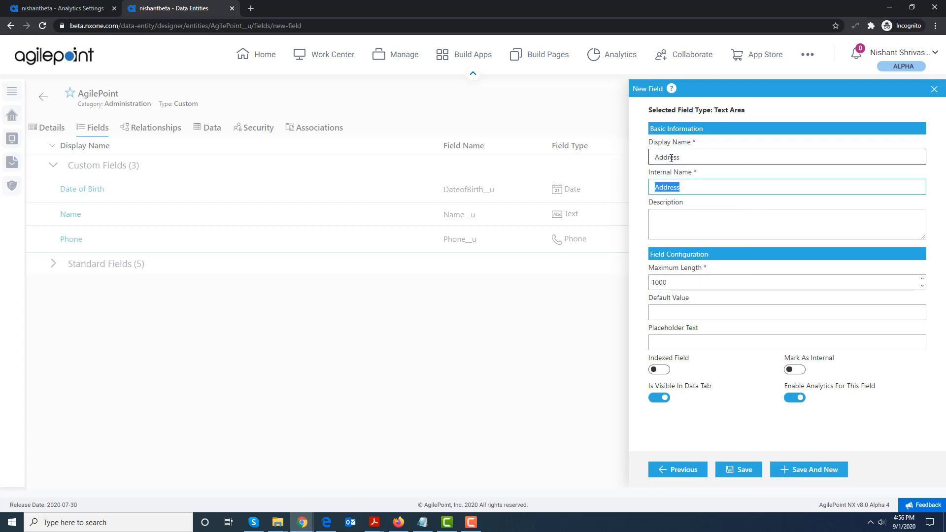
left_click(809, 469)
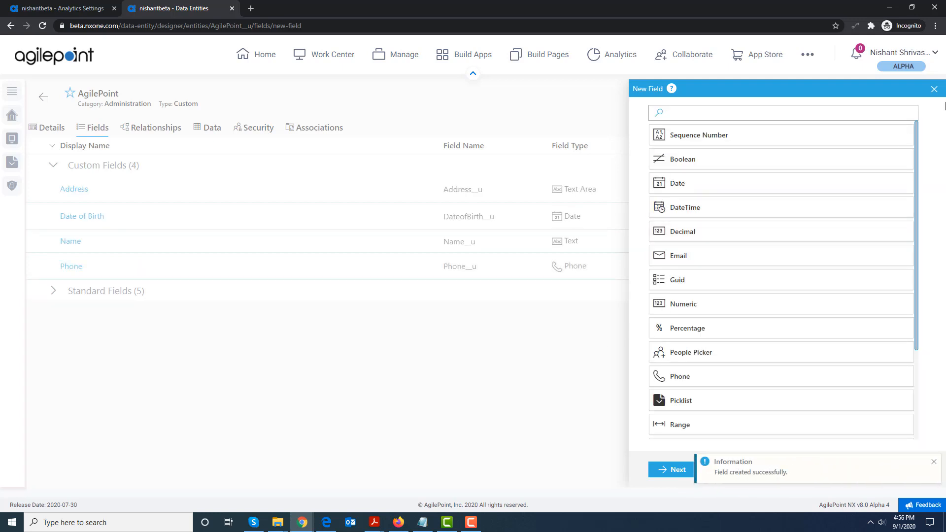
- Close the new field form and review the AgilePoint entity's standard fields, collapsing the group again
left_click(934, 91)
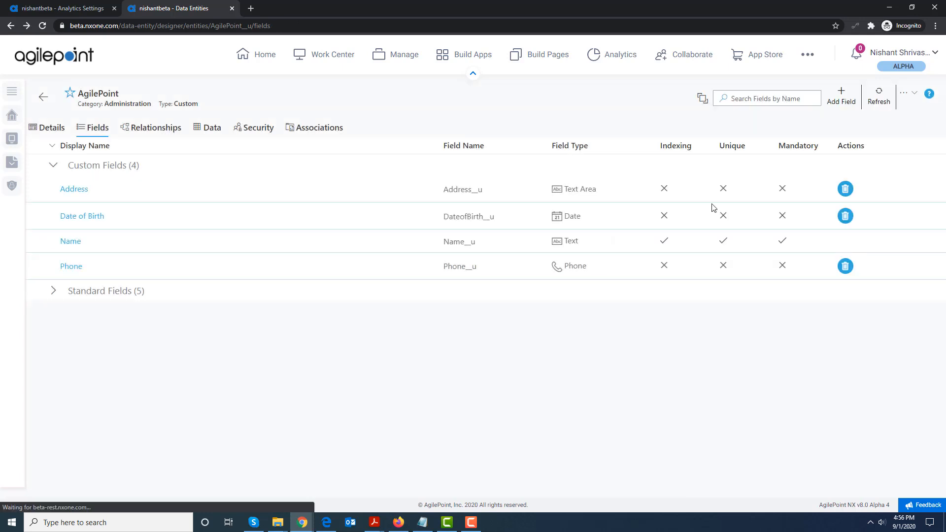
left_click(54, 293)
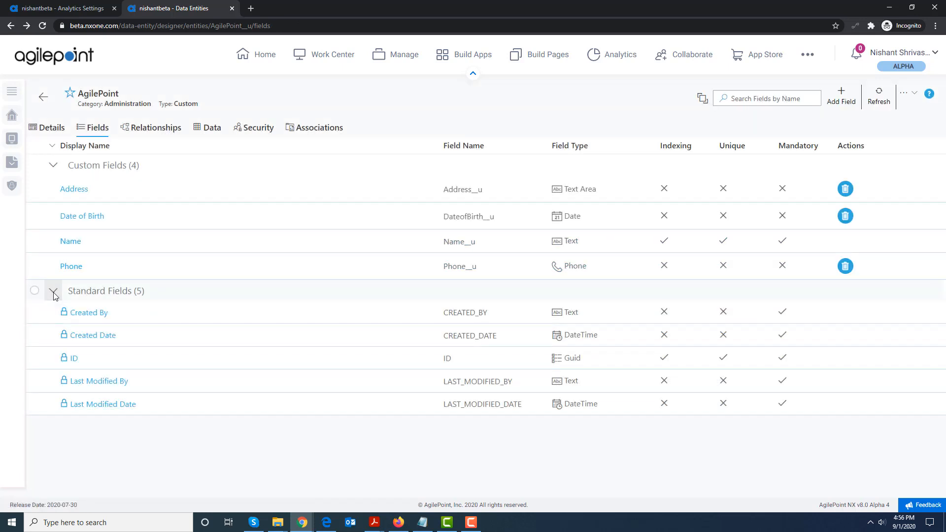
left_click(54, 294)
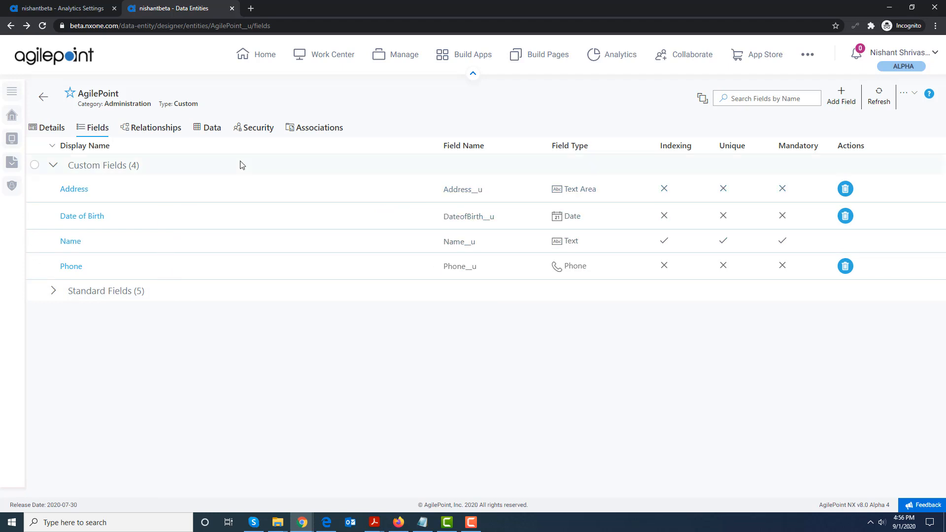
- Assign the Demo and Application Designer roles to the AgilePoint entity's Analytics security group and save
left_click(255, 132)
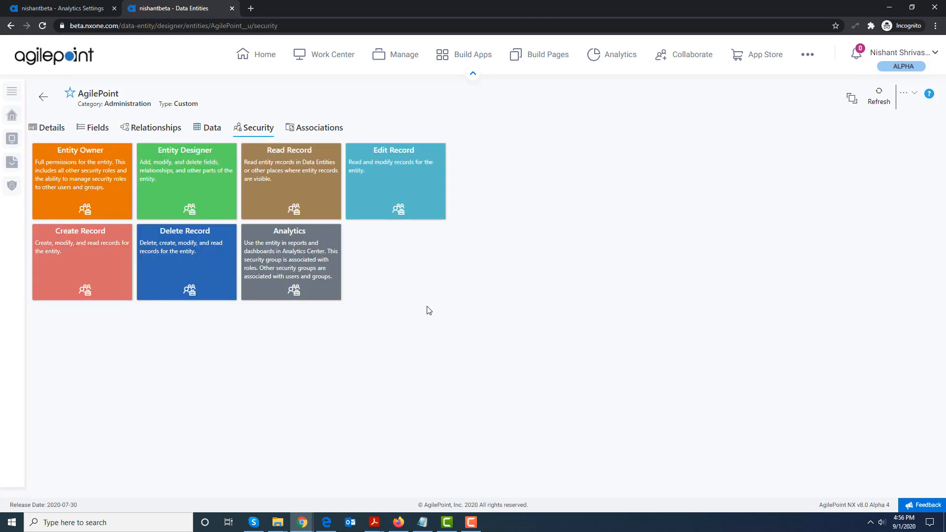
left_click(302, 266)
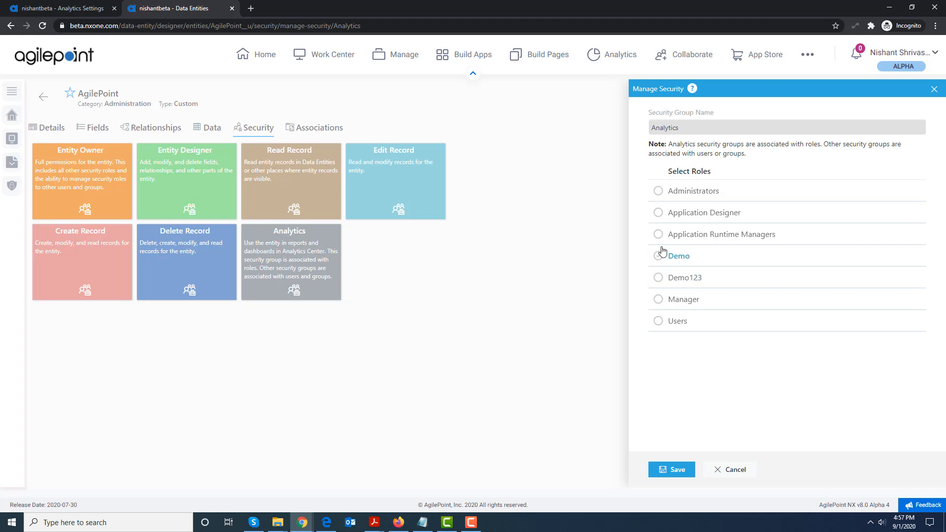
left_click_drag(650, 144, 745, 154)
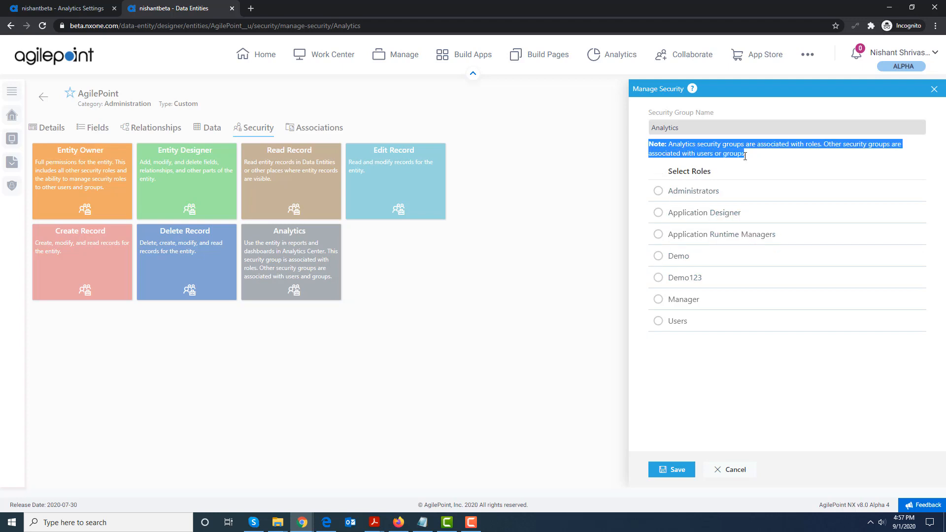
left_click(637, 219)
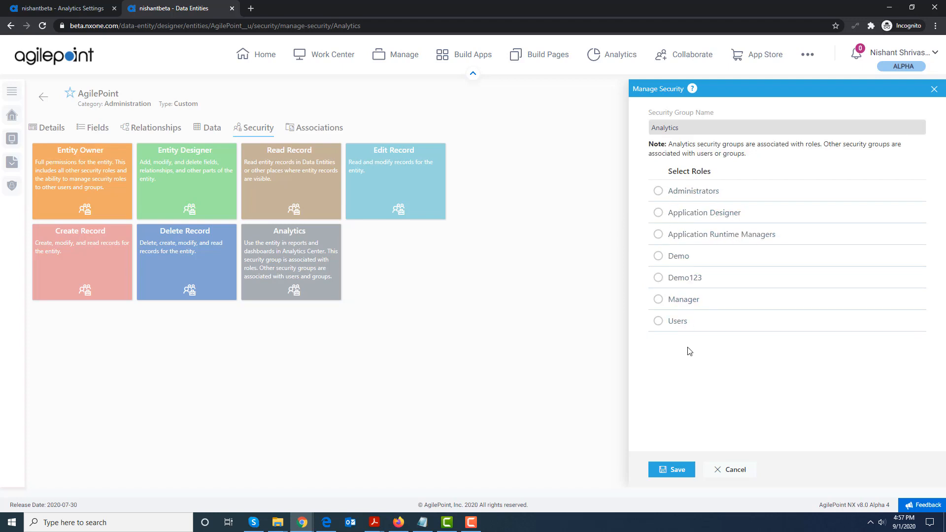
left_click(658, 257)
left_click(658, 213)
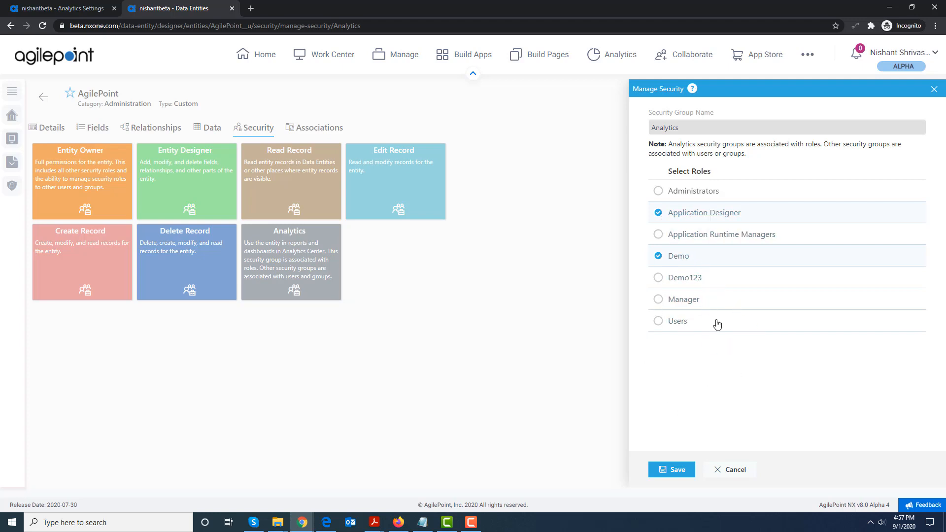
left_click(679, 471)
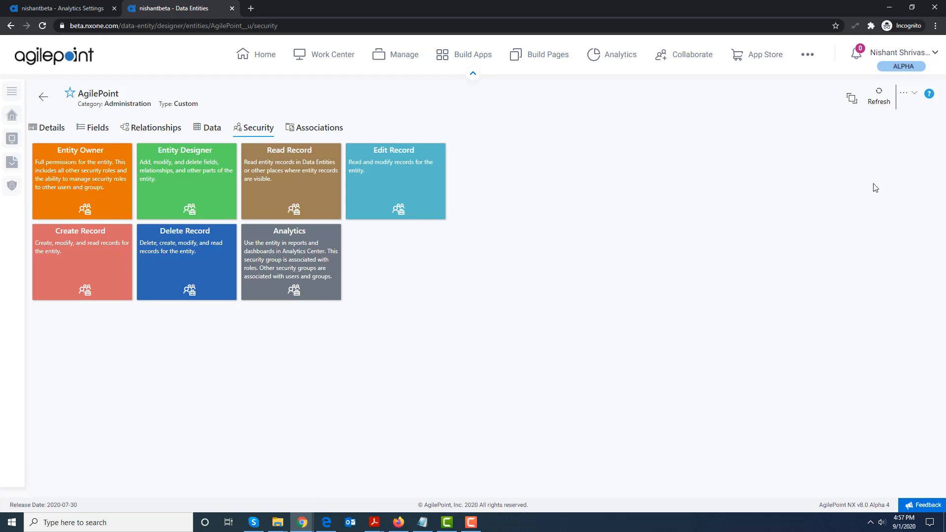
- Sync the AgilePoint entity with the Analytics database
left_click(912, 96)
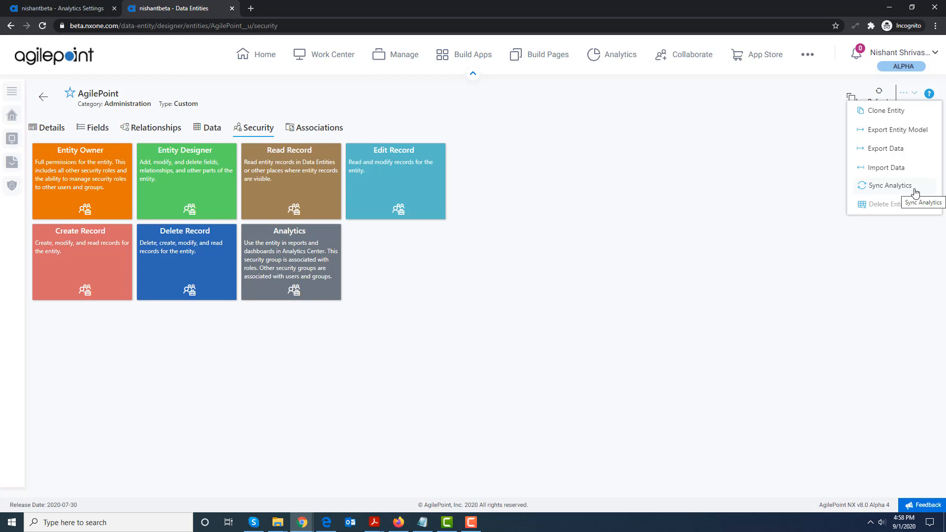
left_click(913, 187)
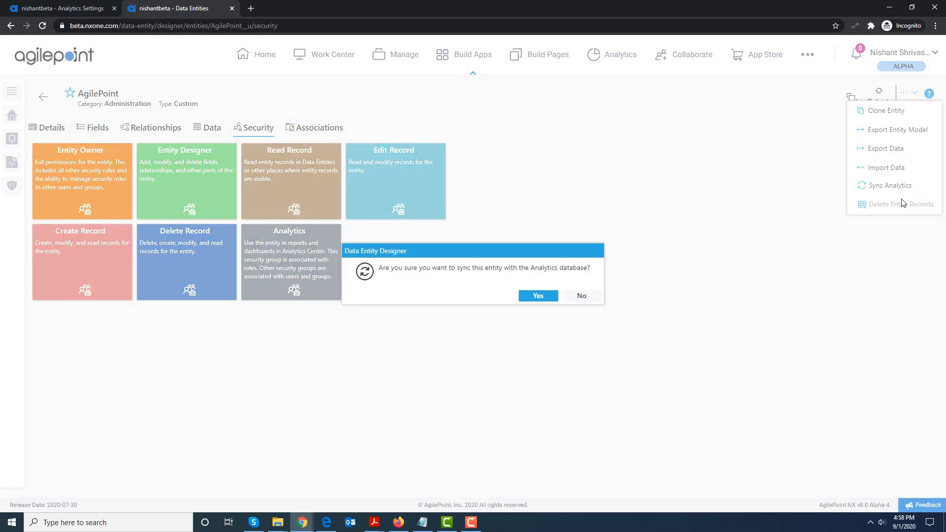
left_click(539, 296)
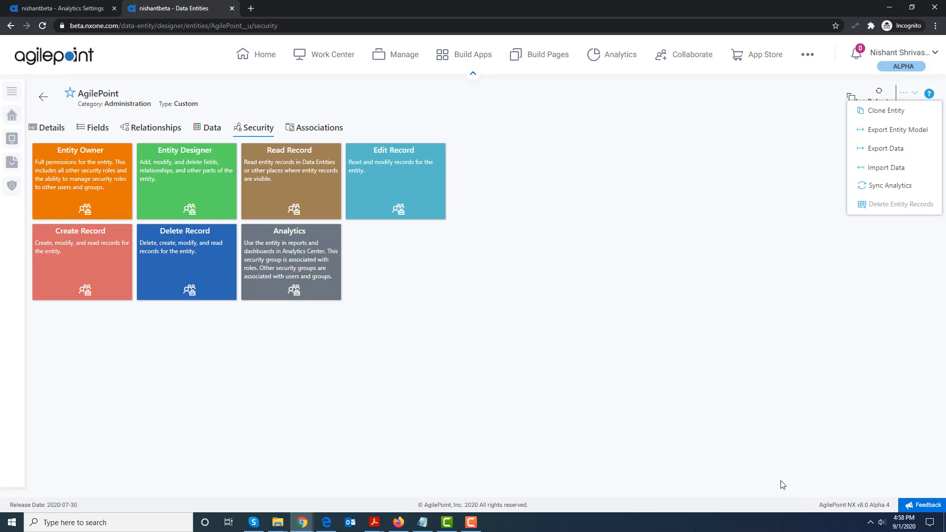
left_click(547, 259)
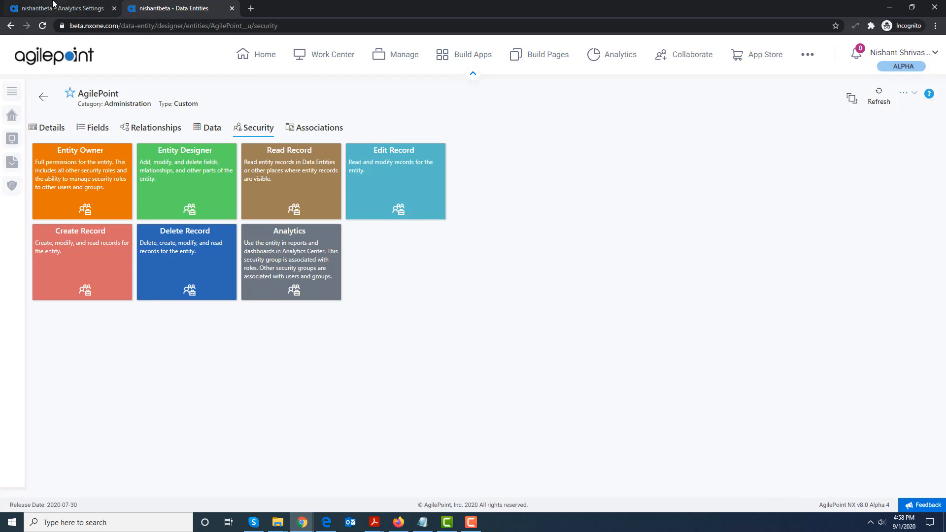
- Reload the Analytics Settings page and open the Demo role's data model access
left_click(54, 5)
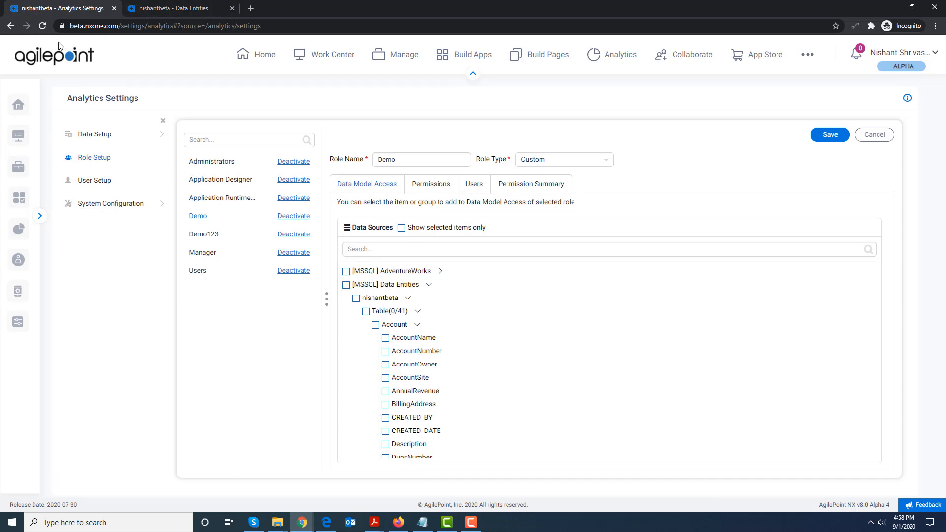
left_click(43, 26)
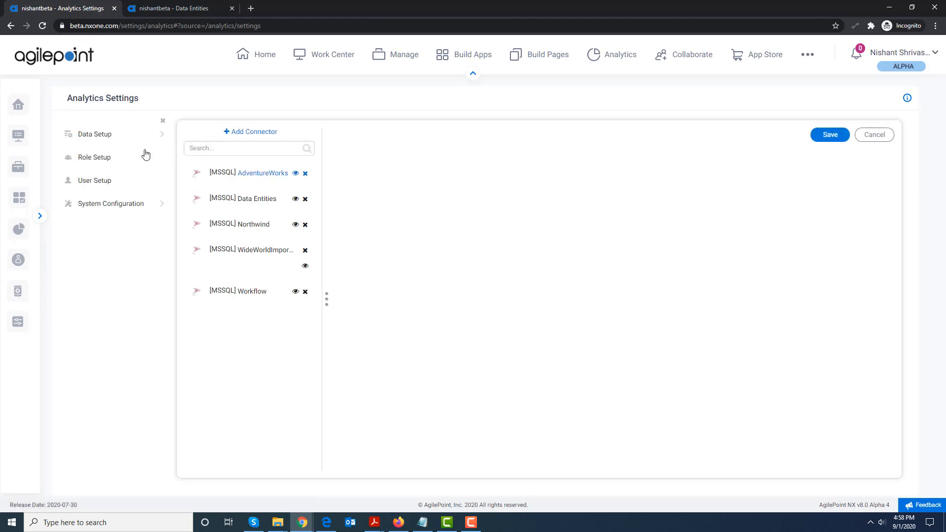
left_click(99, 160)
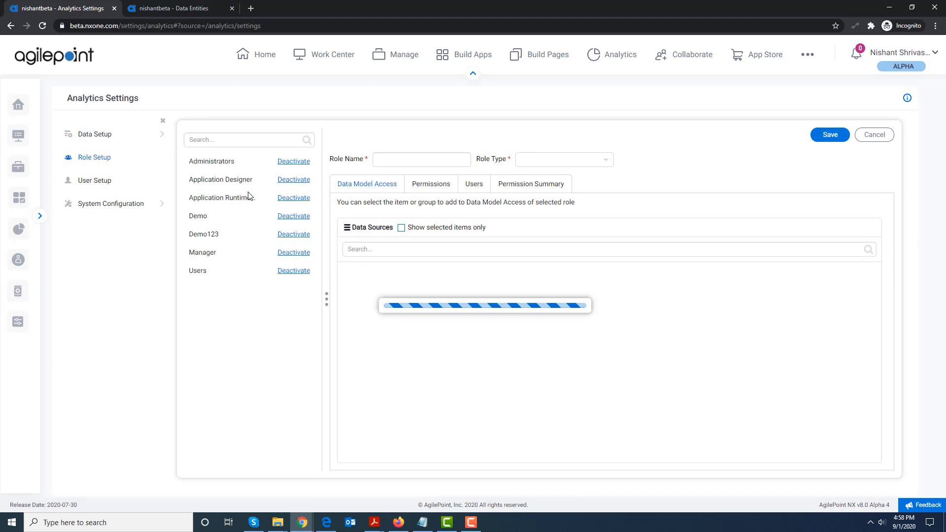
left_click(199, 216)
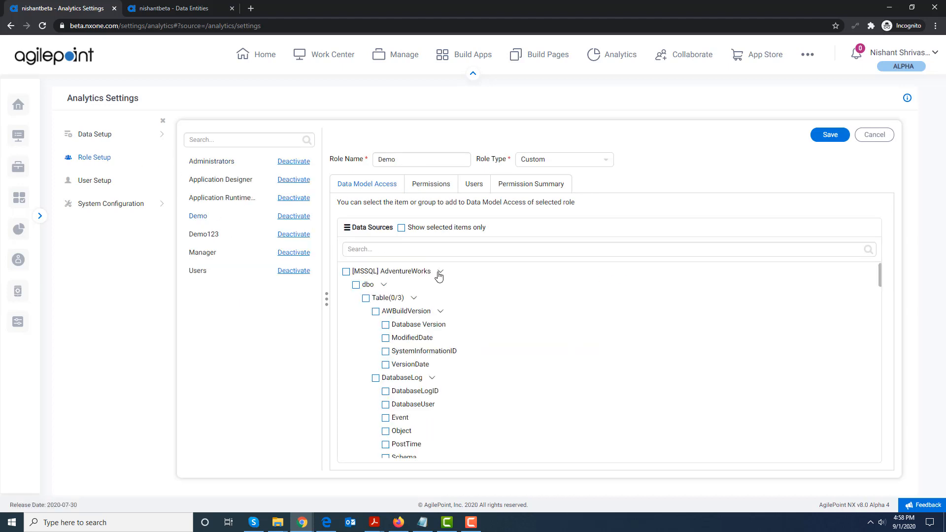
- Collapse AdventureWorks, Account and AccountContact in the data sources tree and examine which AgilePoint__u fields are selected
left_click(439, 271)
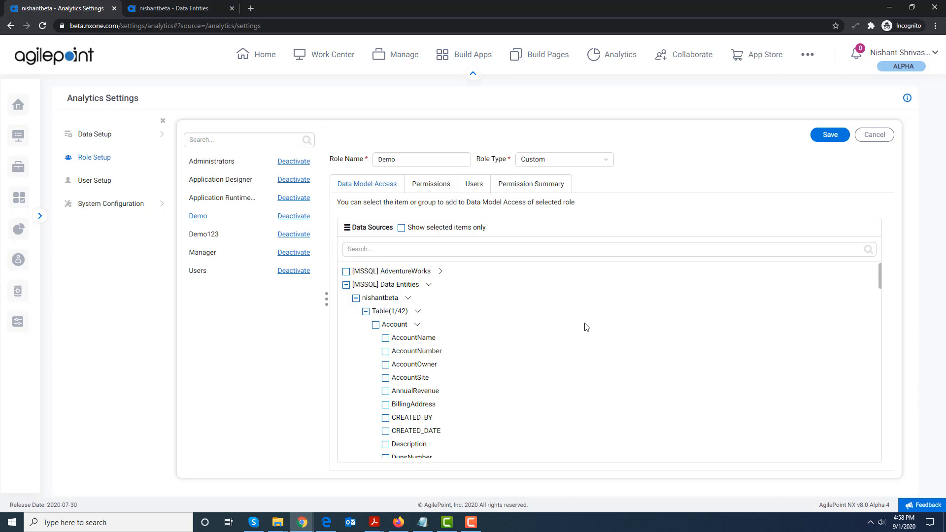
left_click(417, 326)
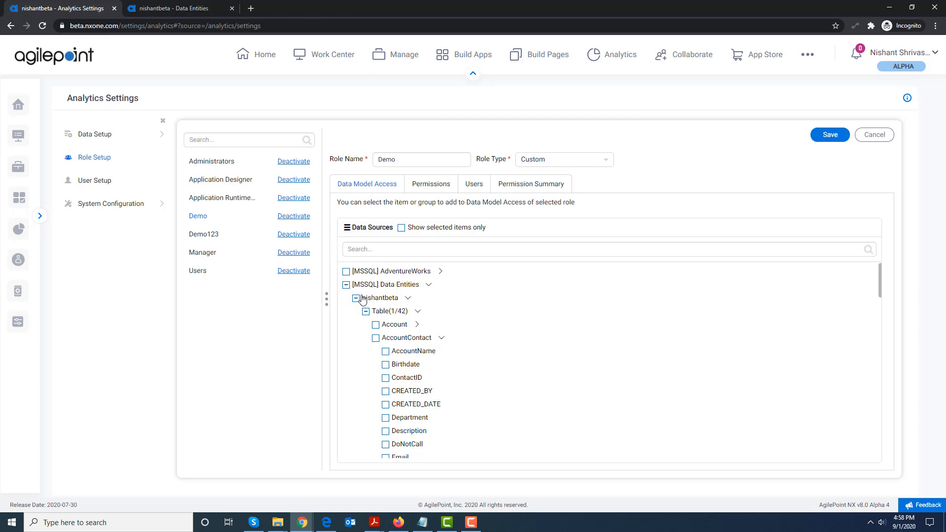
left_click(442, 339)
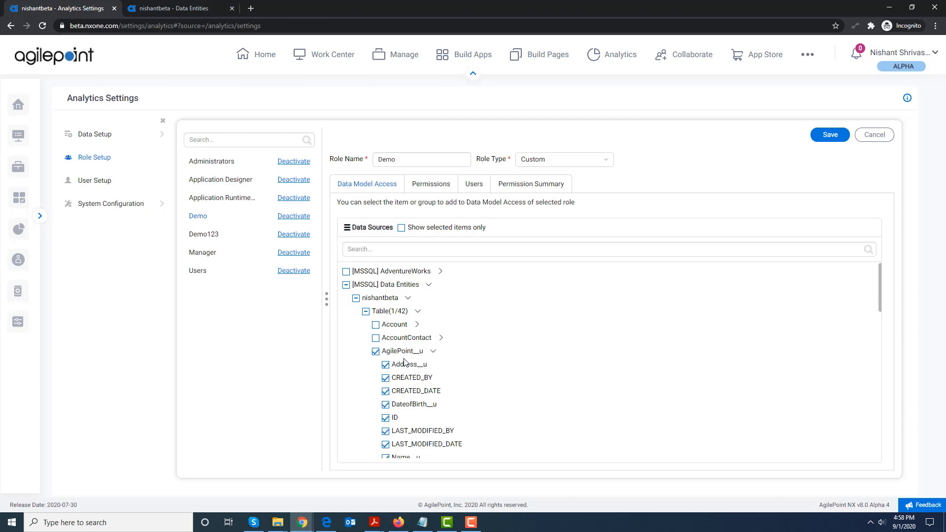
left_click_drag(880, 304, 883, 312)
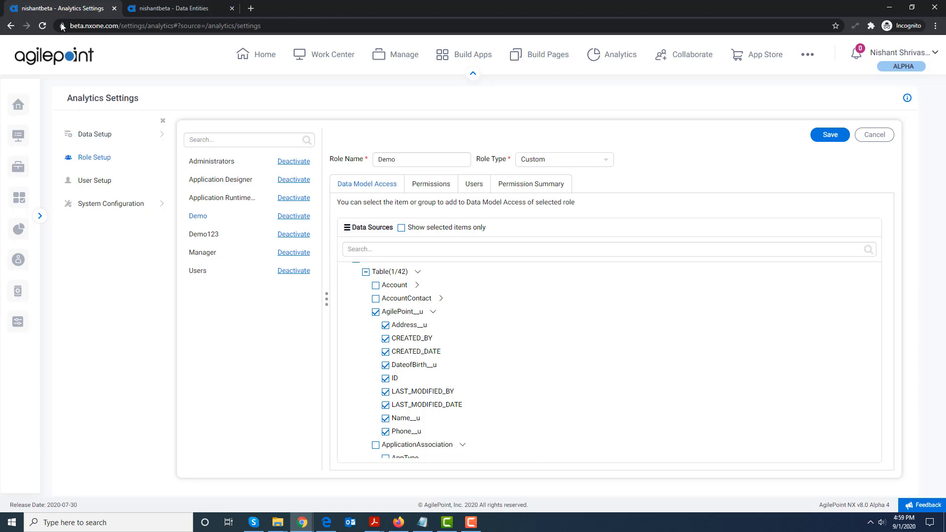
- Add an Email-type field with the display name Email to the AgilePoint entity, with analytics disabled for this field
left_click(160, 10)
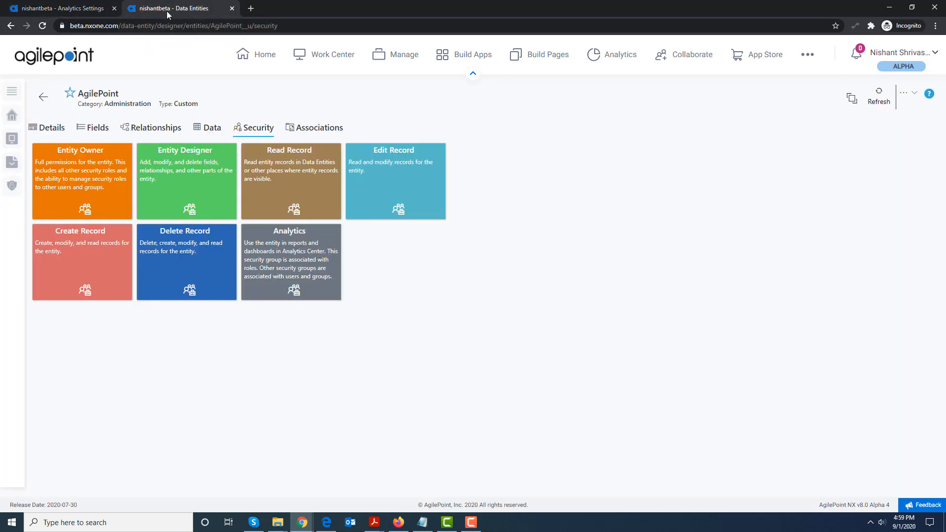
left_click(93, 130)
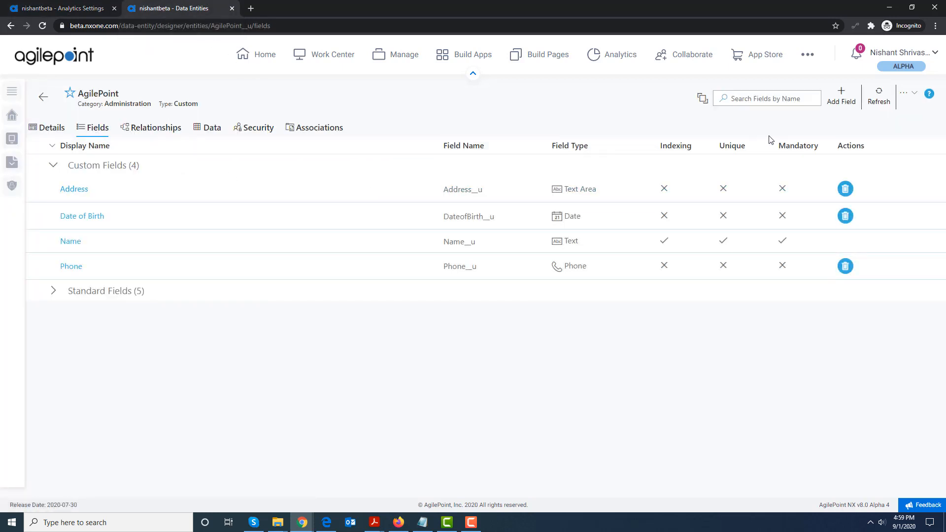
left_click(840, 103)
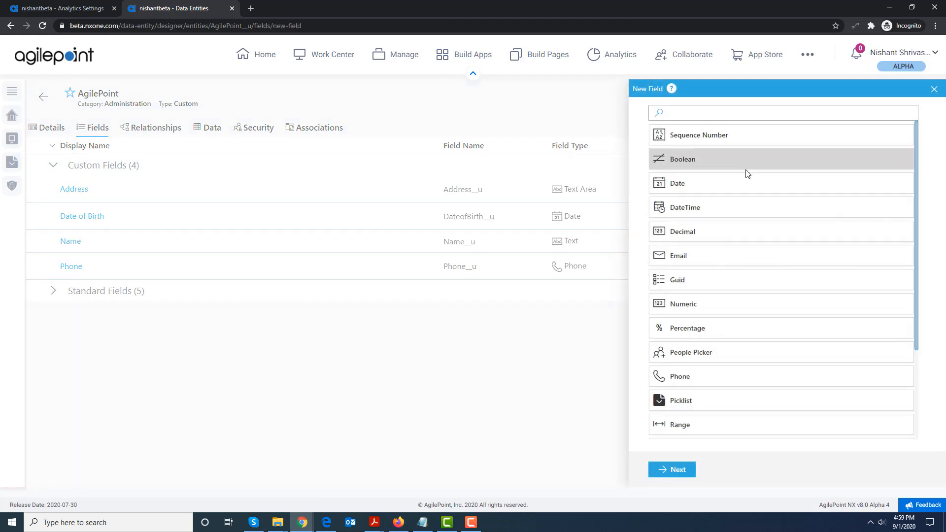
left_click(709, 263)
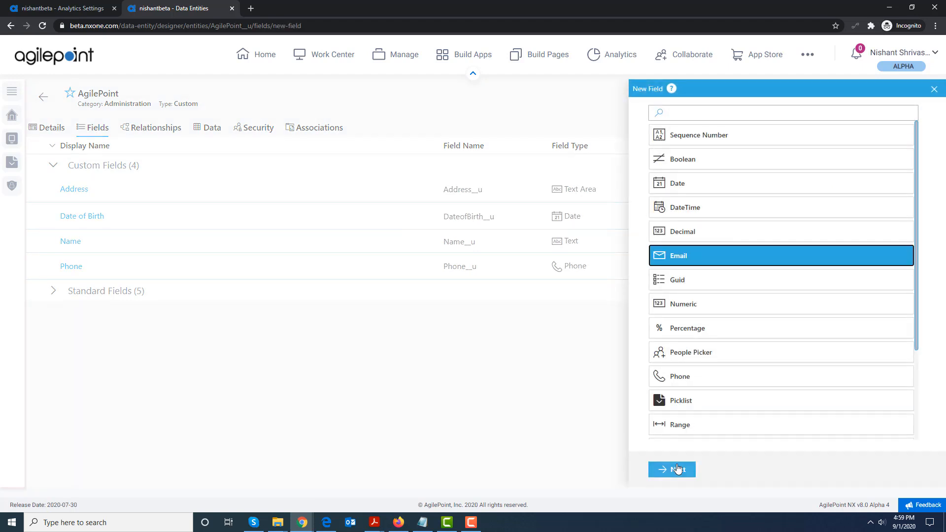
left_click(678, 469)
left_click(659, 157)
left_click(657, 156)
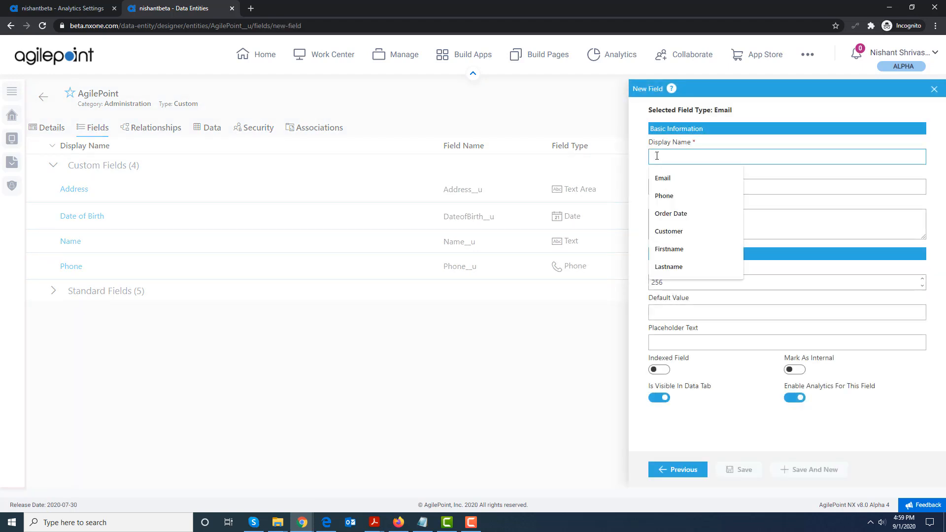
type("Email")
key("Tab")
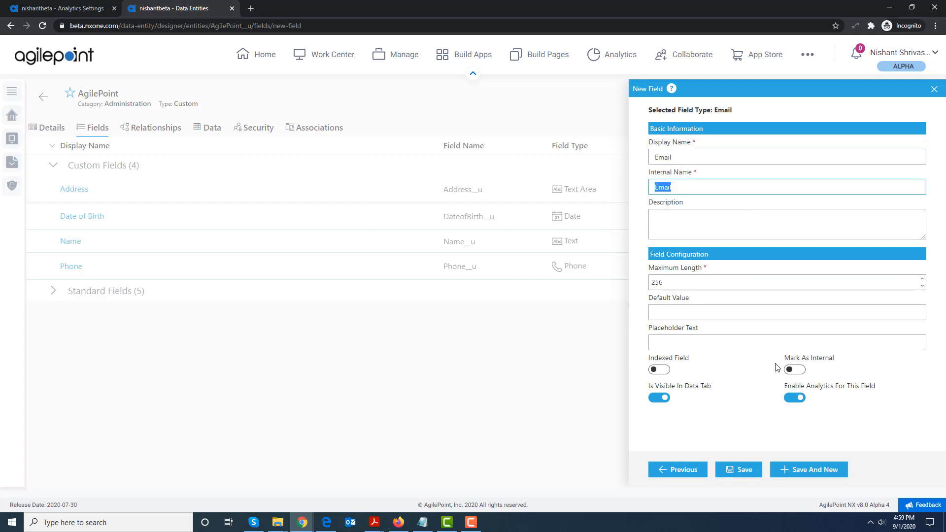
left_click(793, 400)
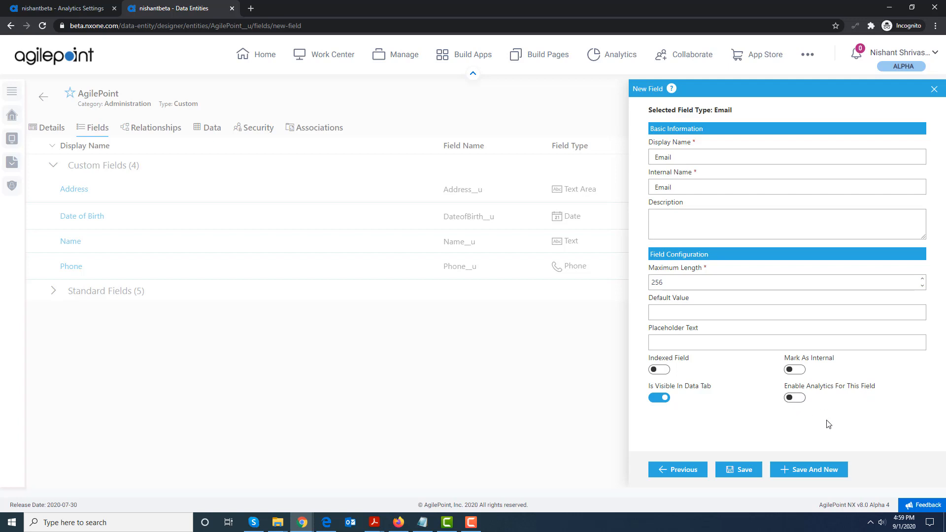
left_click(744, 471)
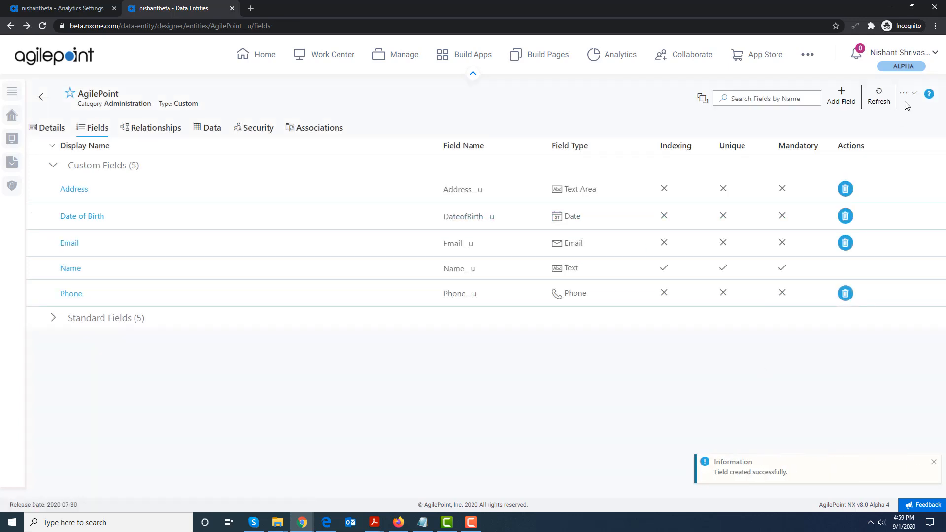
- Sync the AgilePoint entity with its new Email field to the Analytics database and dismiss the notification
left_click(908, 97)
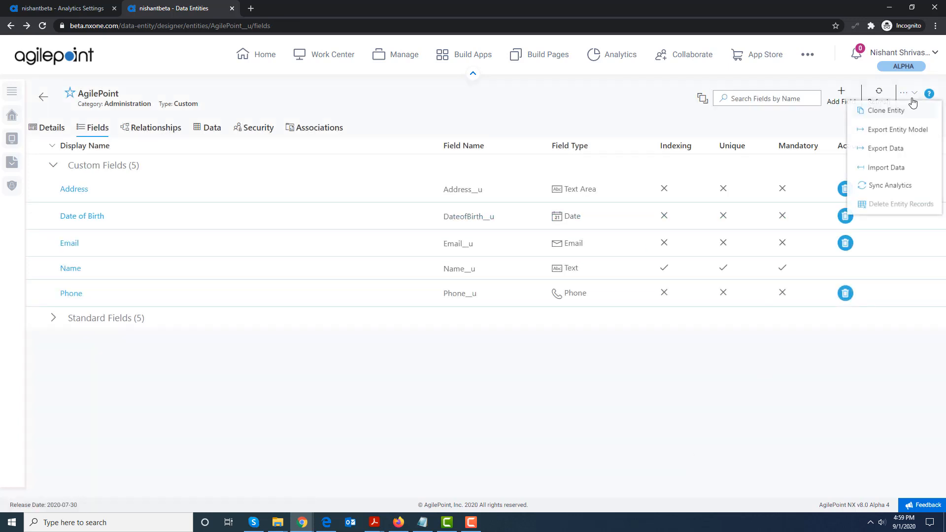
left_click(901, 187)
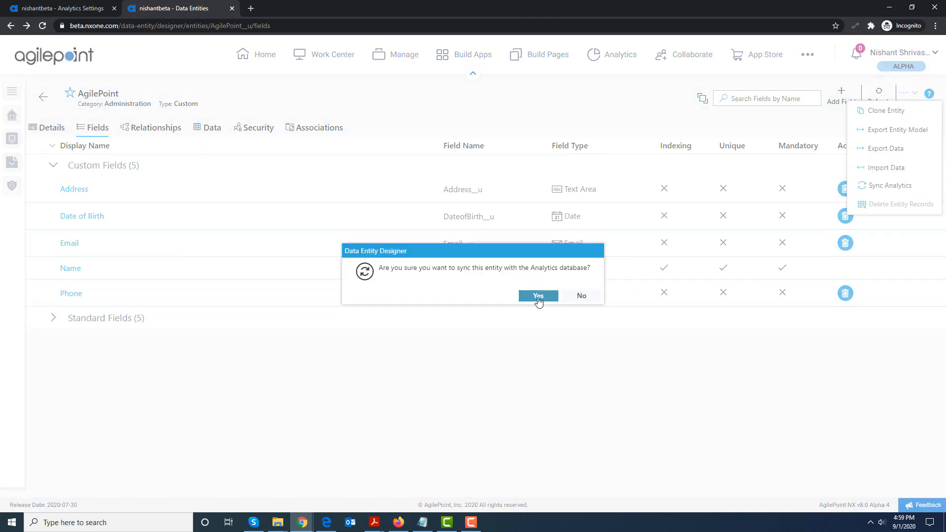
left_click(538, 297)
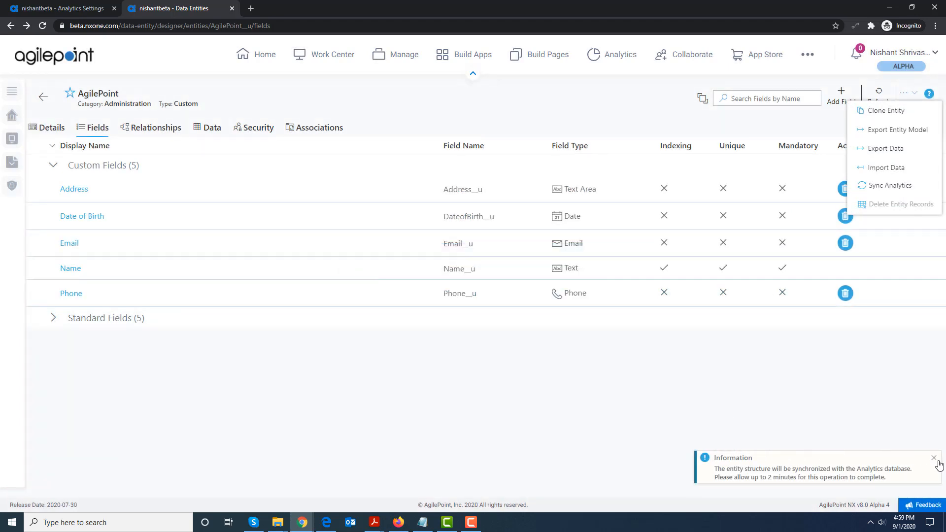
left_click(937, 461)
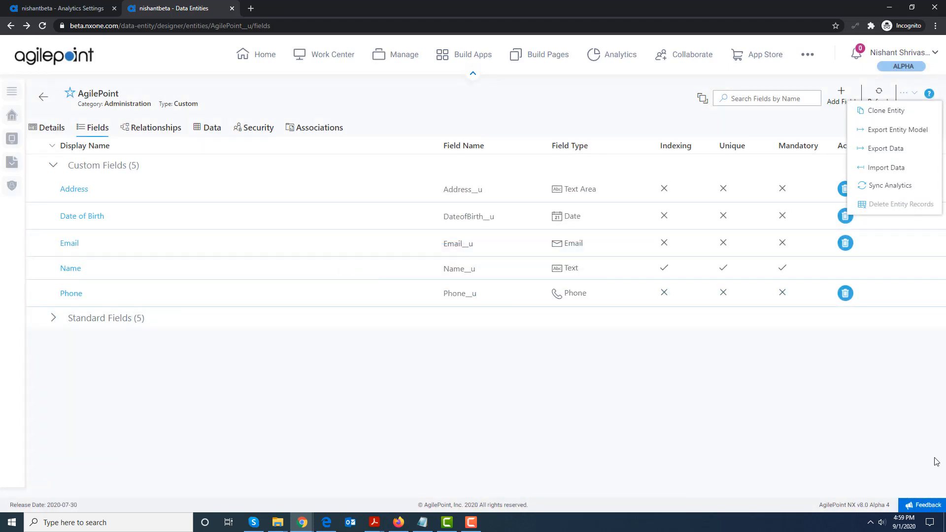
- Reload the Analytics Settings page and open the data model access of the Demo role in the role setup
left_click(72, 7)
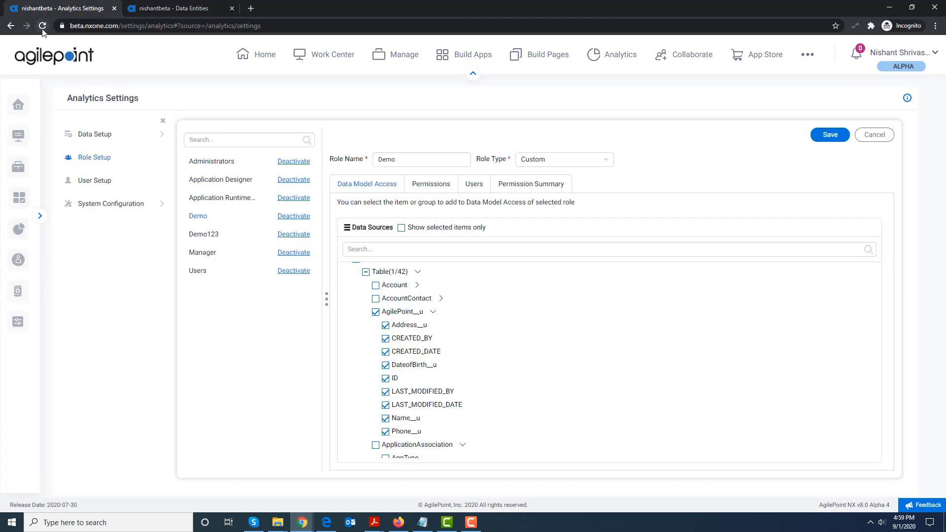
left_click(42, 30)
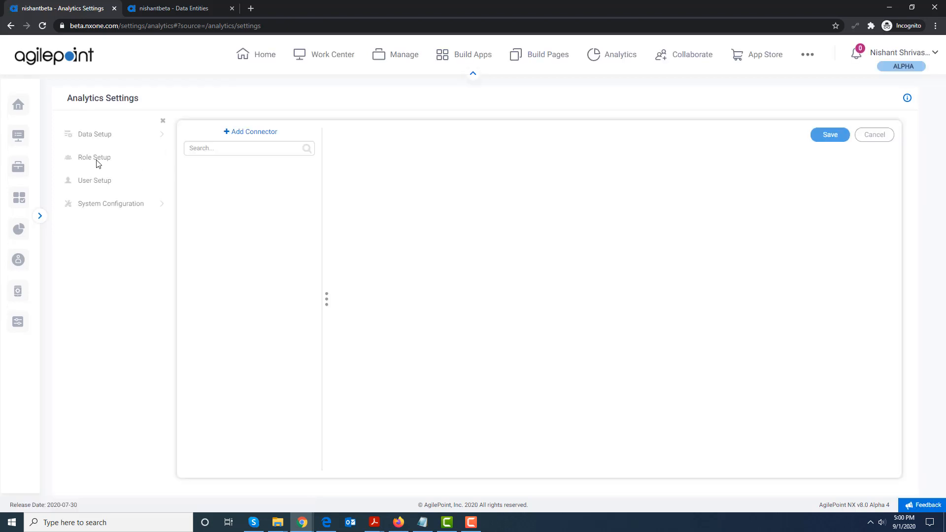
left_click(96, 161)
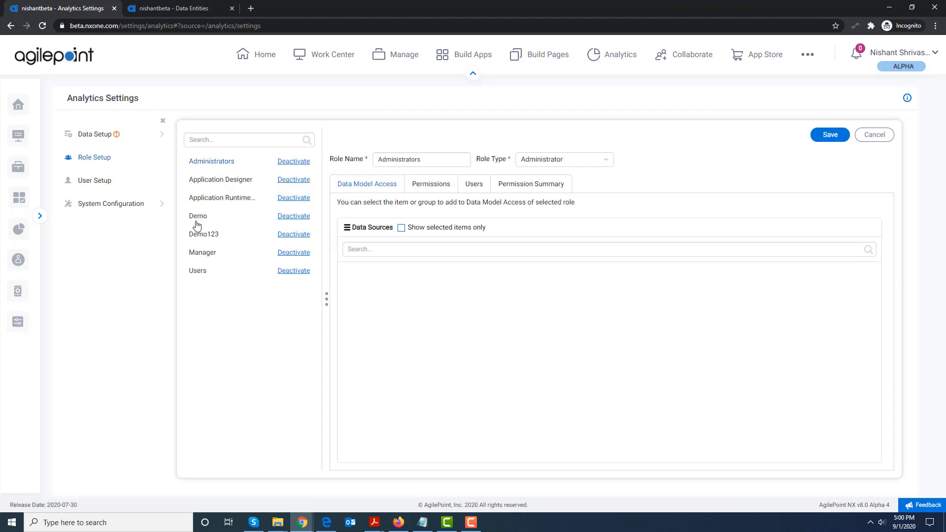
left_click(197, 219)
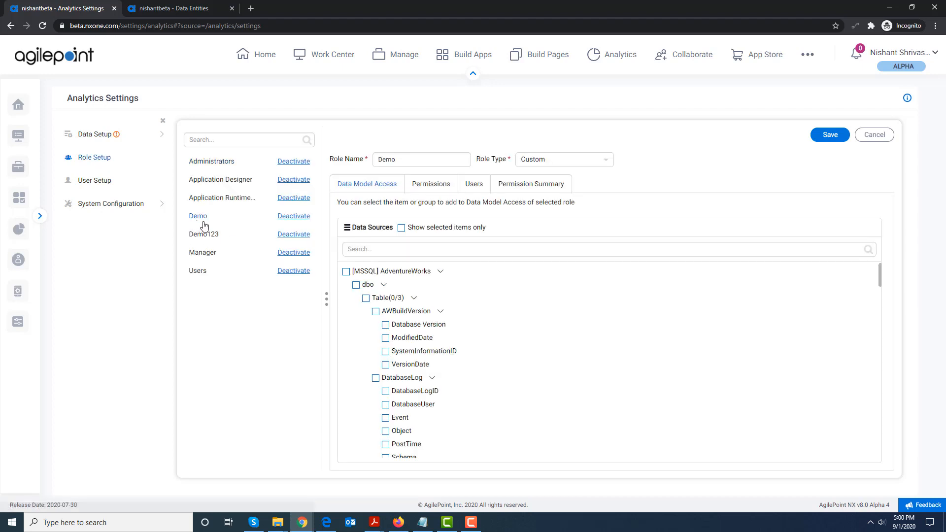
- Collapse AdventureWorks, Account and AccountContact in the data sources tree and check whether Email__u is listed under AgilePoint__u
left_click(441, 272)
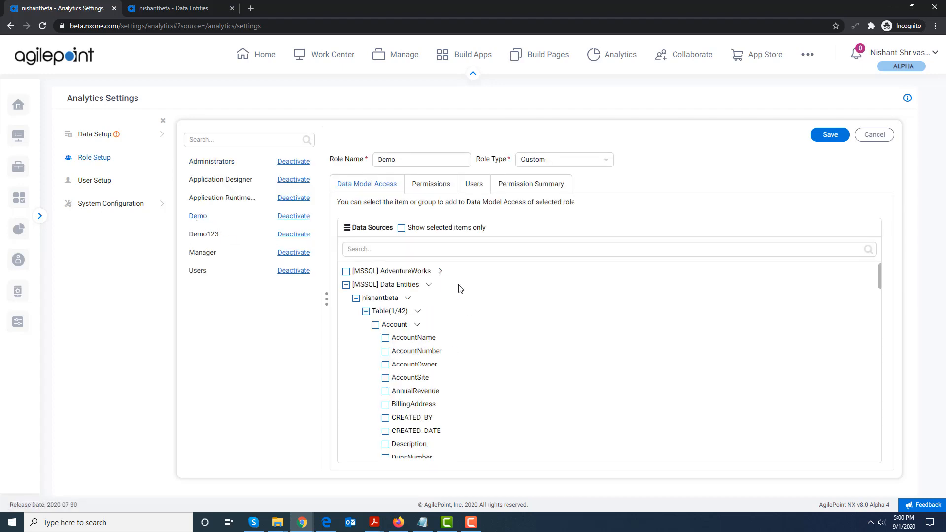
left_click(418, 323)
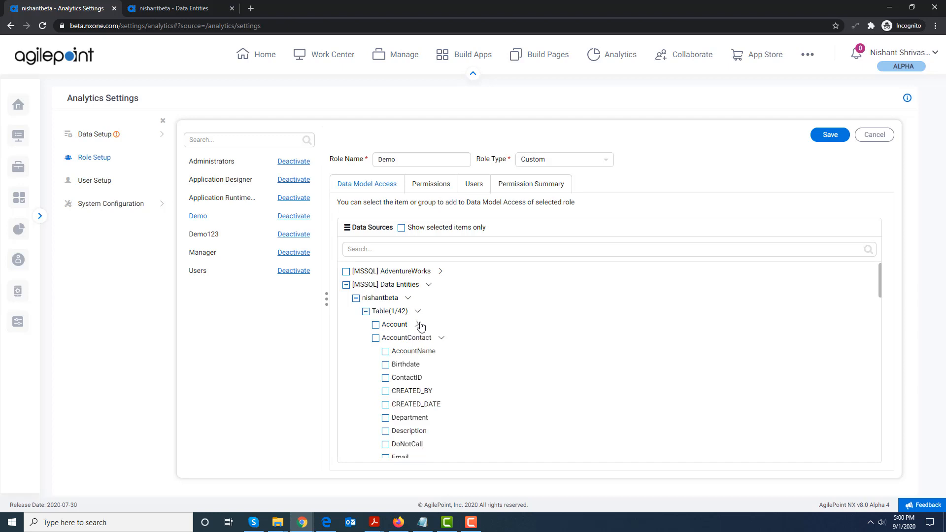
left_click(441, 340)
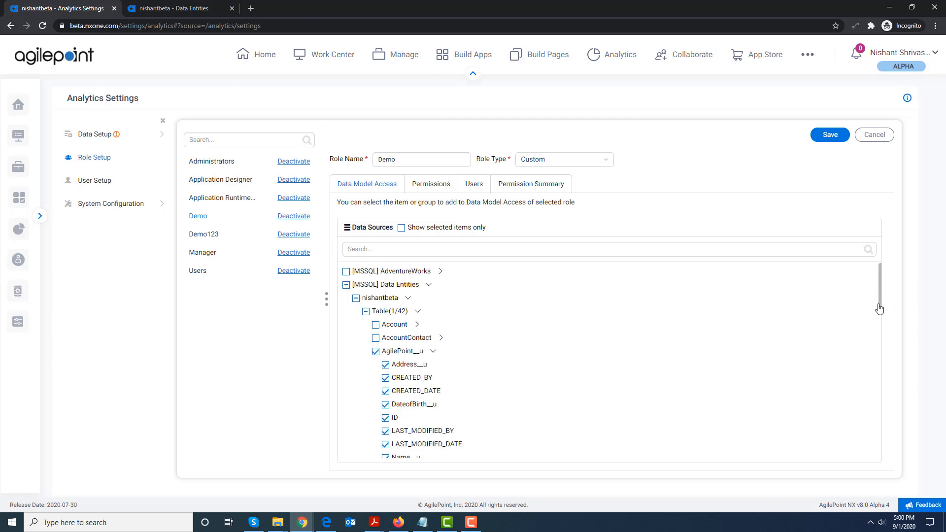
scroll(880, 303, "down", 1)
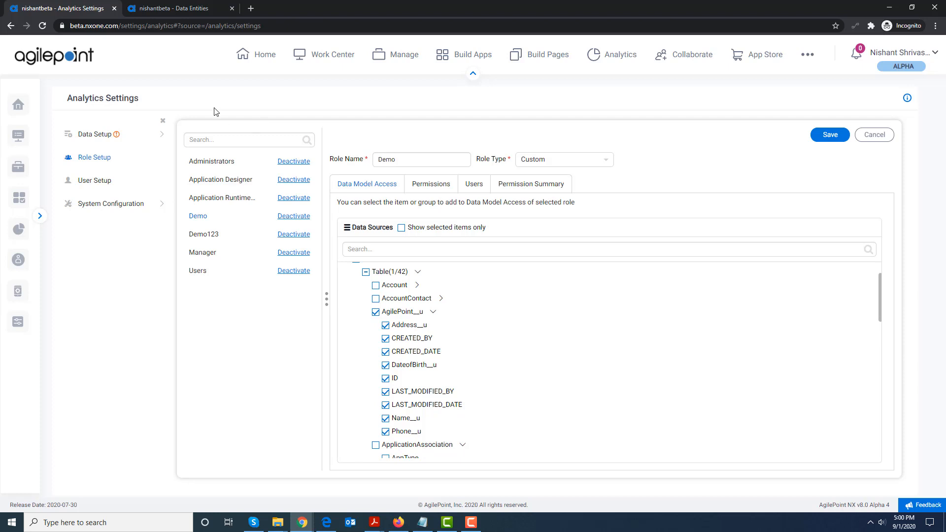
- Enable analytics for the AgilePoint entity's Email field, save the field and close its details
left_click(183, 10)
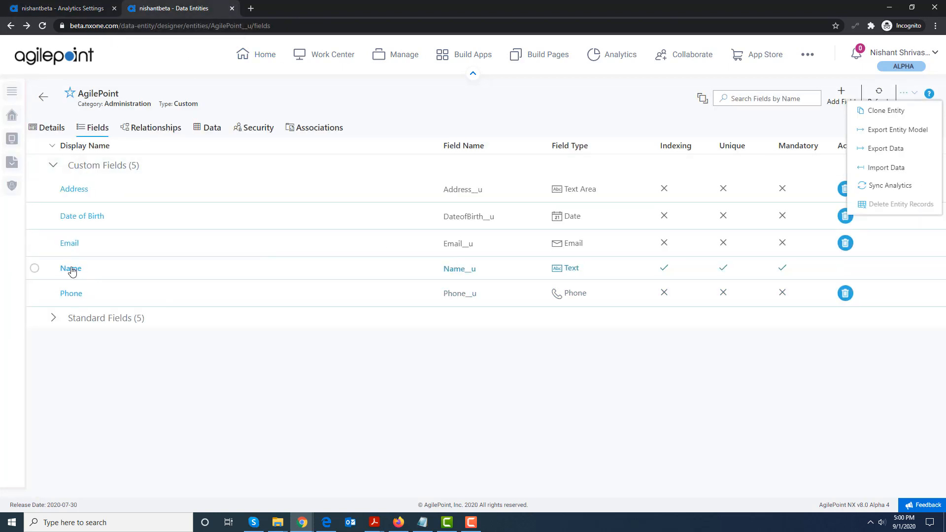
left_click(503, 436)
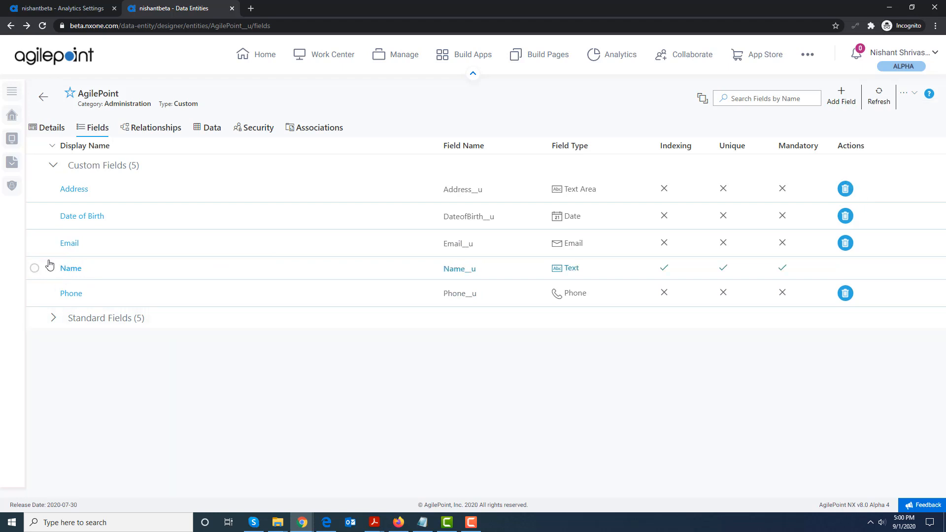
left_click(72, 246)
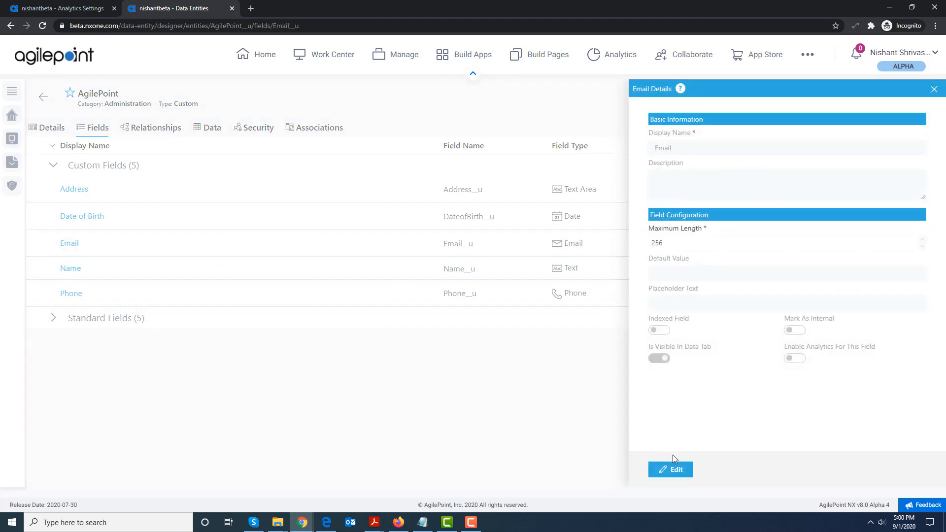
left_click(673, 469)
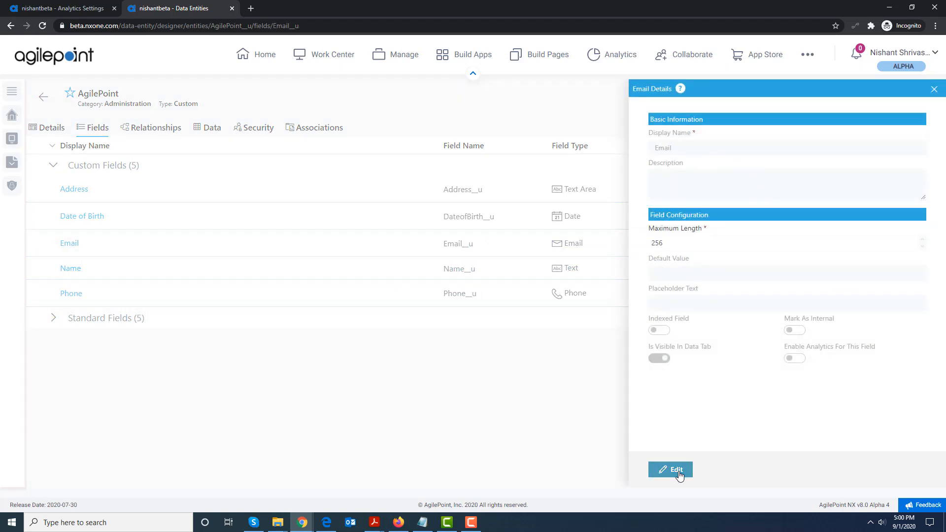
left_click(798, 360)
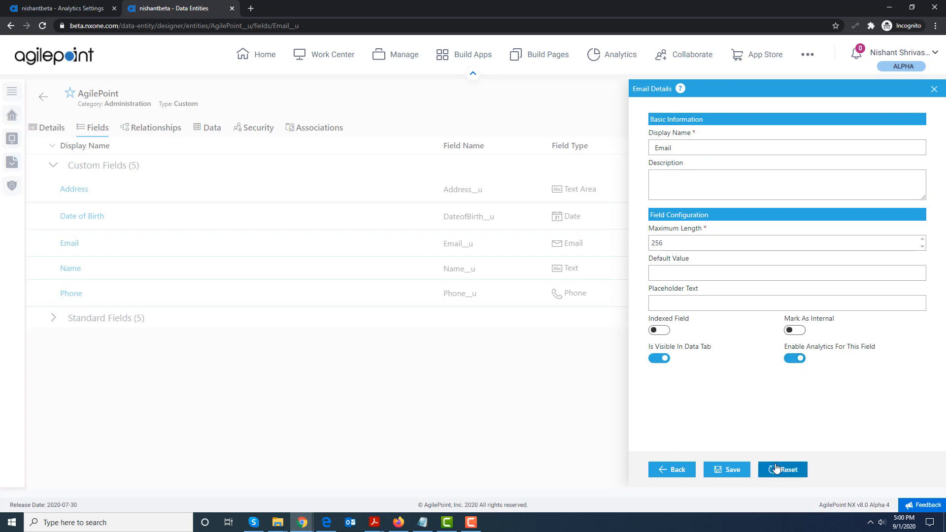
left_click(729, 470)
left_click(933, 89)
- Sync the AgilePoint entity with the Analytics database again and dismiss the notification
left_click(907, 94)
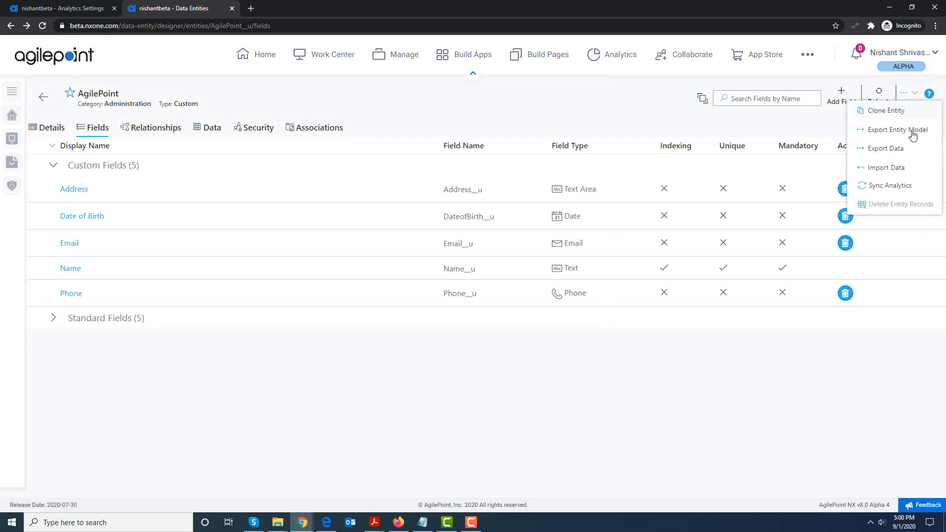
left_click(905, 185)
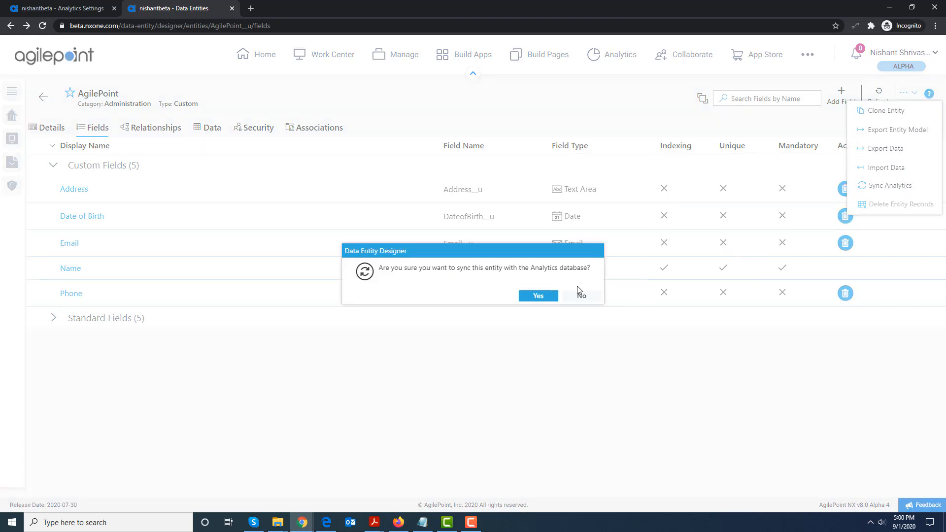
left_click(538, 295)
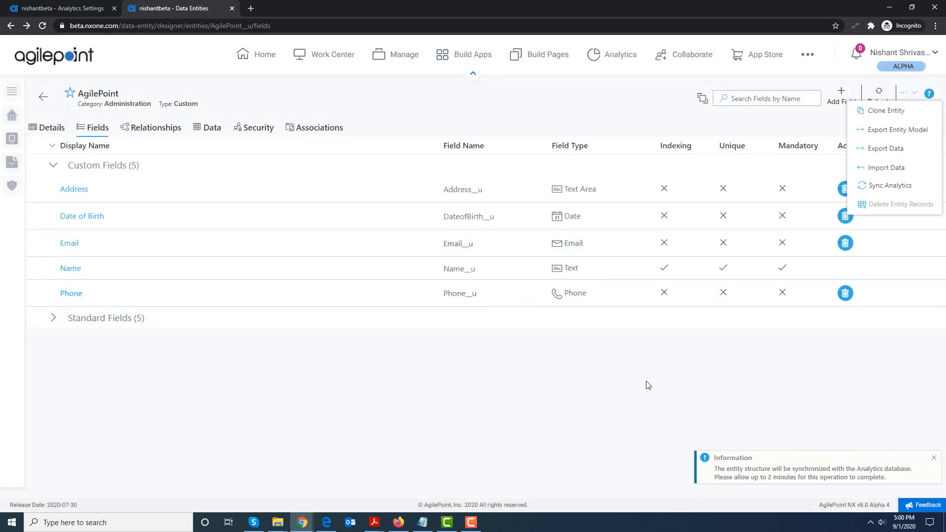
left_click(934, 458)
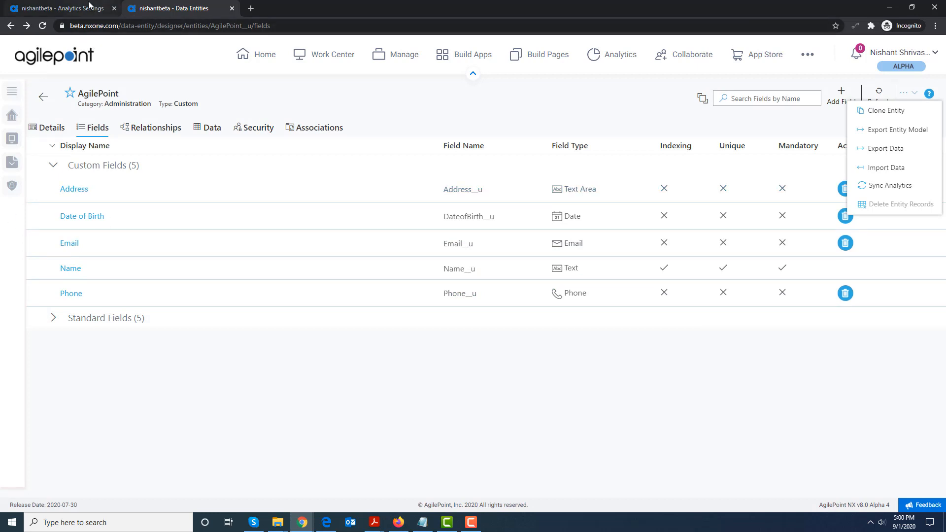
- Return to Analytics Settings, reload the page and open the Demo role from the role setup
left_click(72, 9)
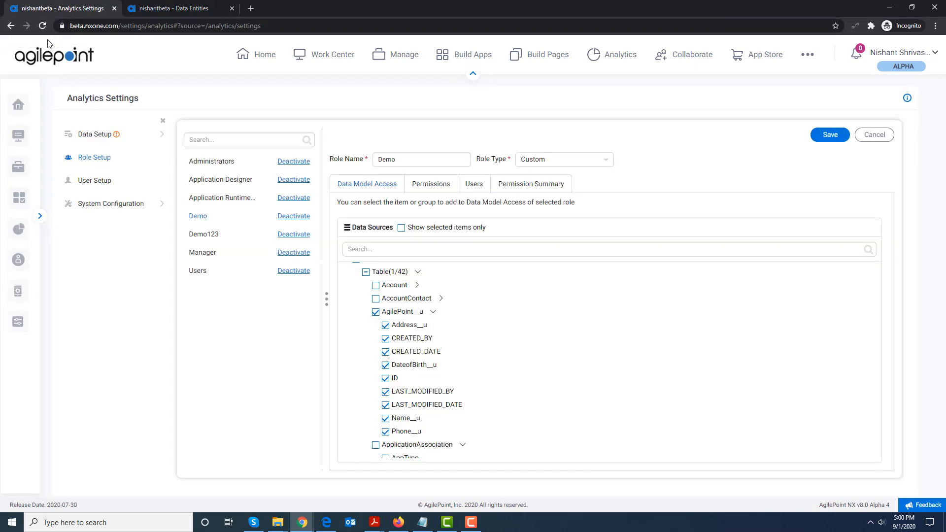
left_click(43, 25)
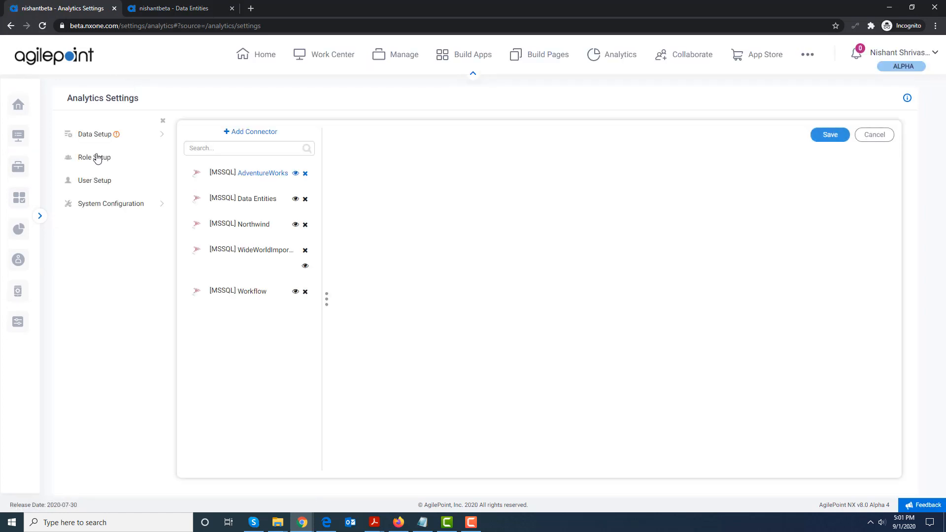
left_click(95, 159)
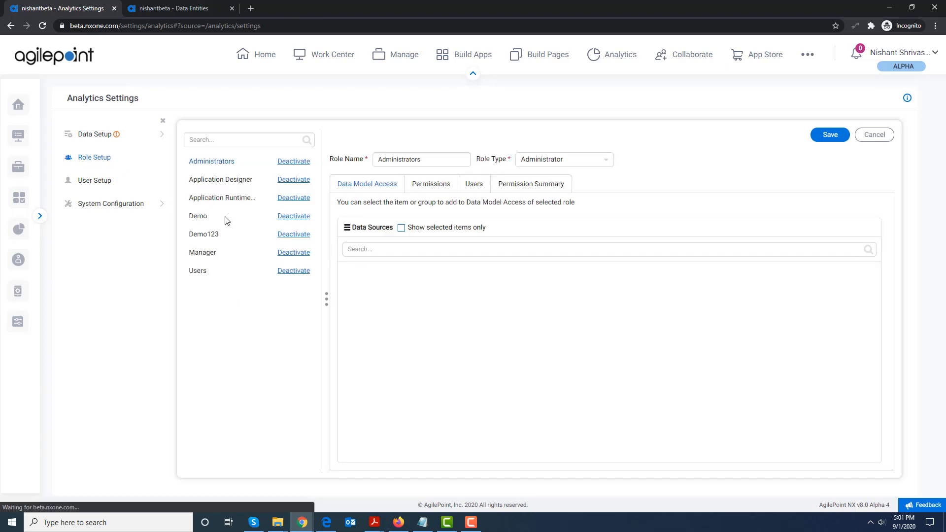
left_click(202, 220)
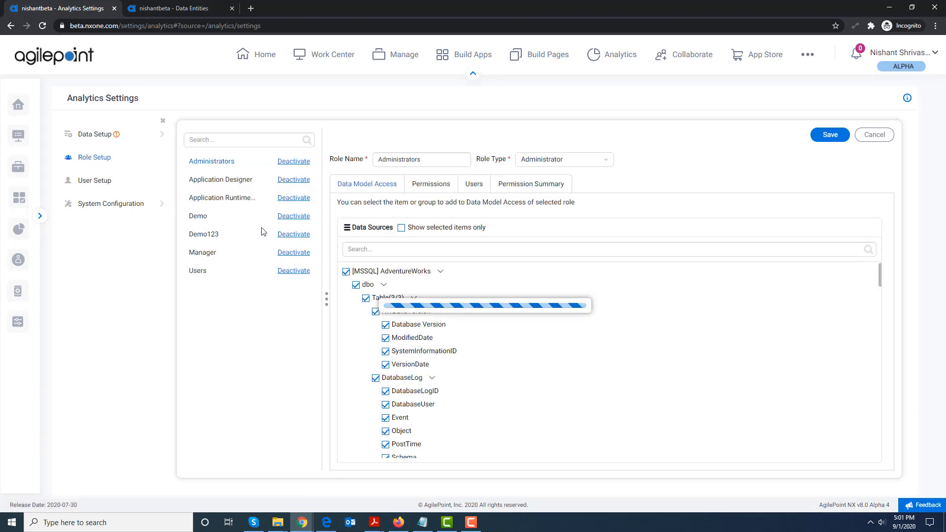
- Collapse AdventureWorks, Account and AccountContact in the Demo role's data sources and examine the AgilePoint__u fields for Email__u
left_click(440, 271)
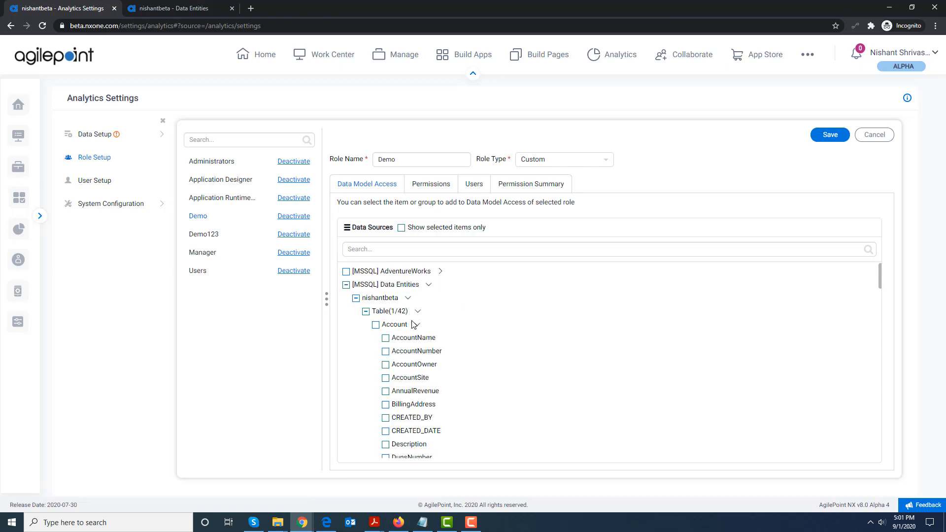
left_click(417, 324)
left_click(440, 338)
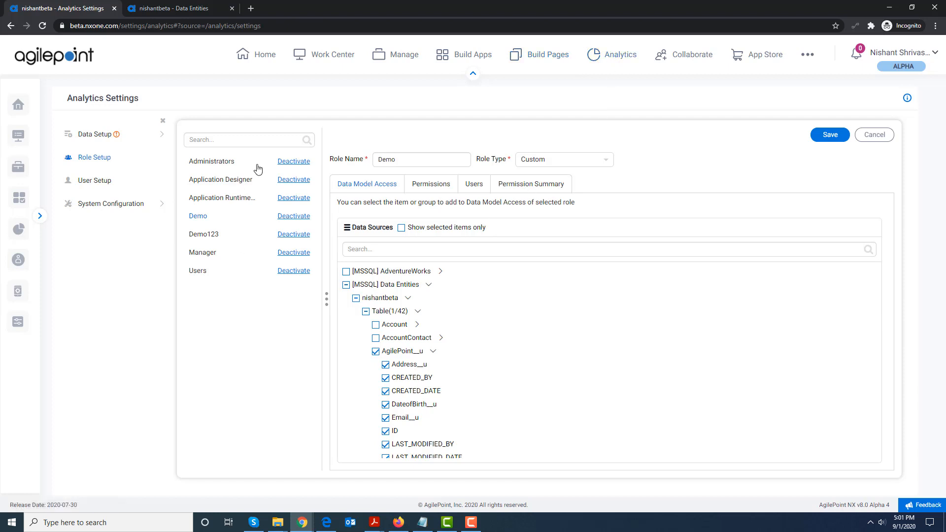
- Disable analytics for the whole AgilePoint entity in its details and update the entity
left_click(186, 7)
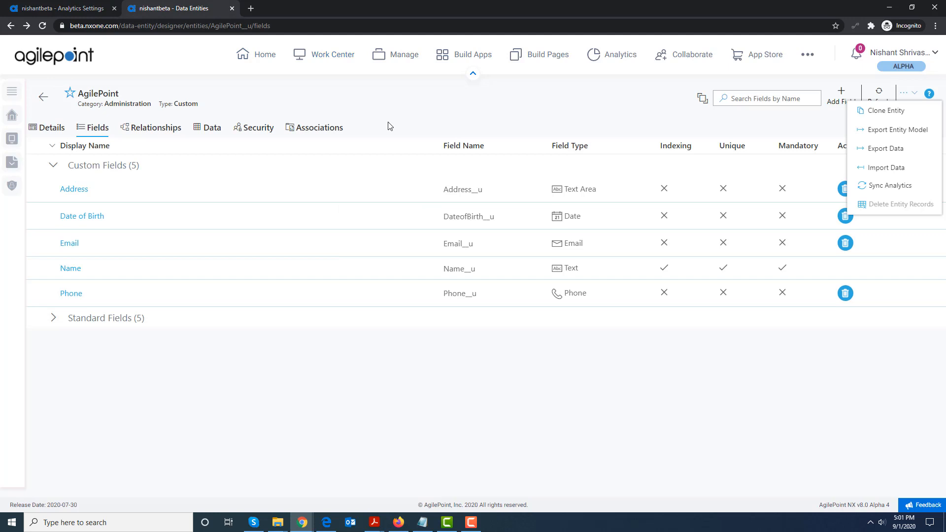
left_click(413, 102)
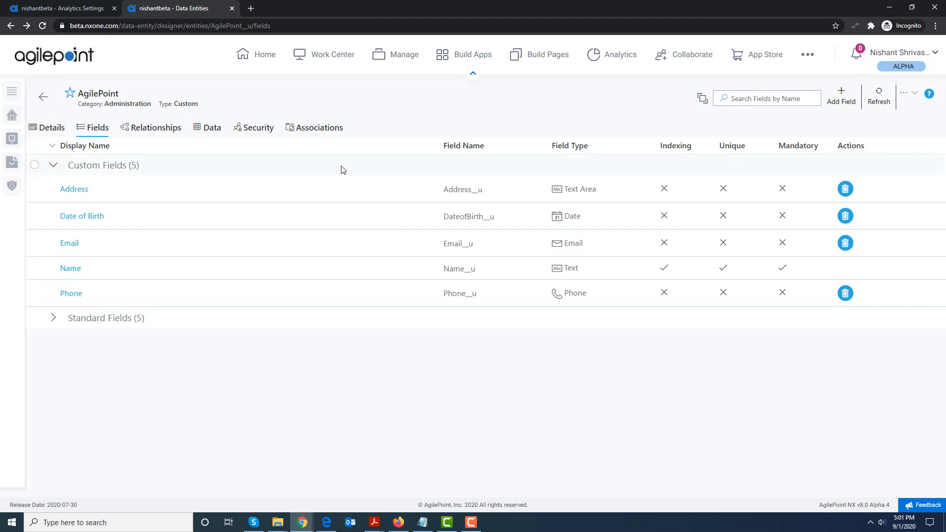
left_click(49, 131)
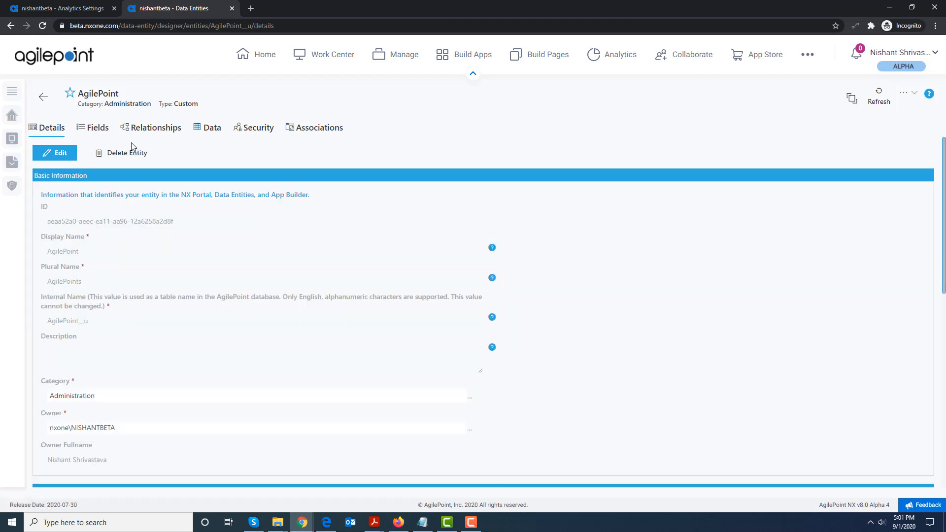
left_click(49, 154)
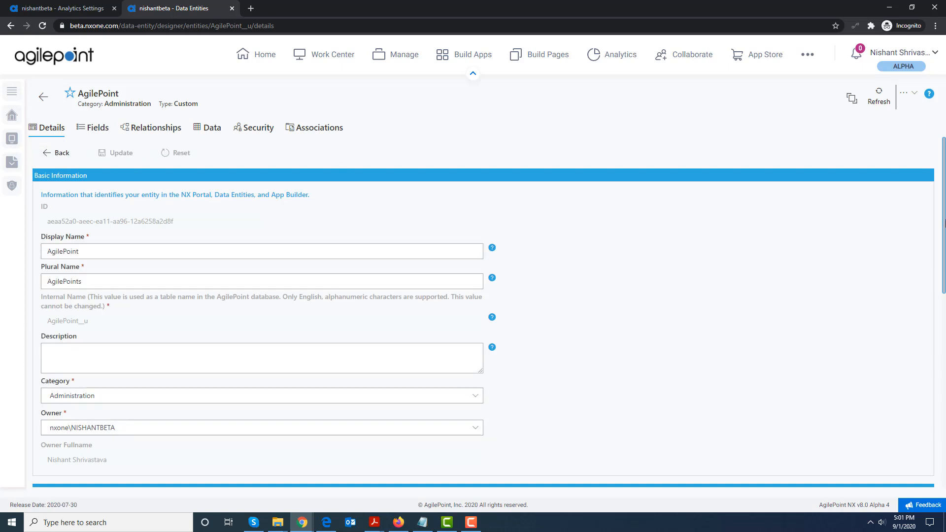
left_click_drag(944, 227, 944, 471)
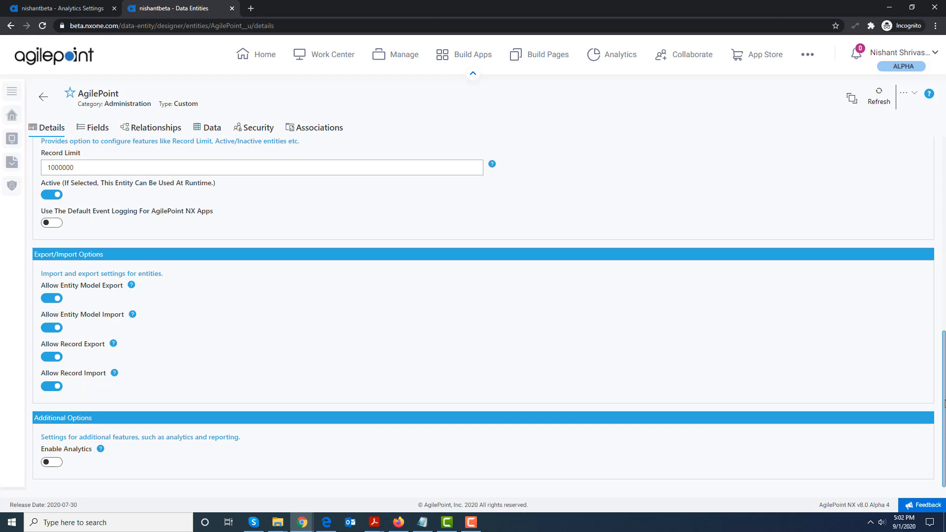
left_click_drag(944, 400, 940, 148)
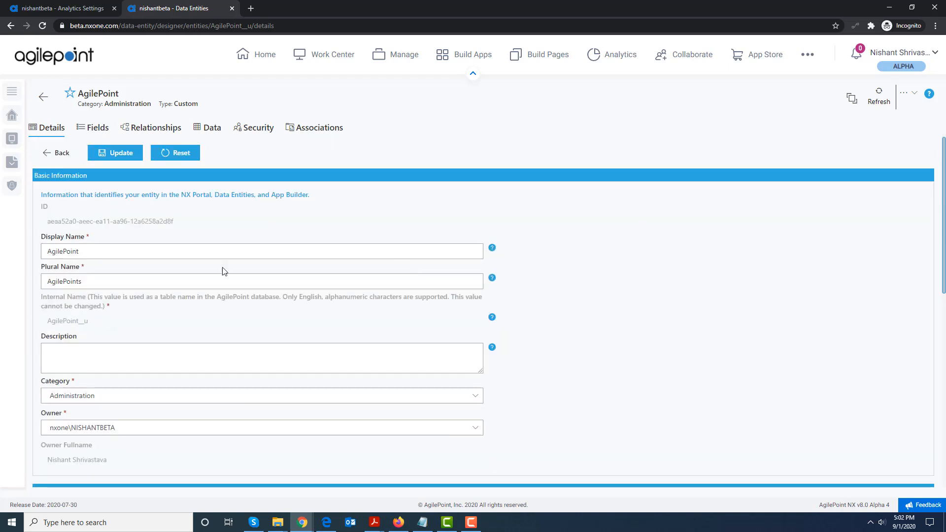
left_click(112, 154)
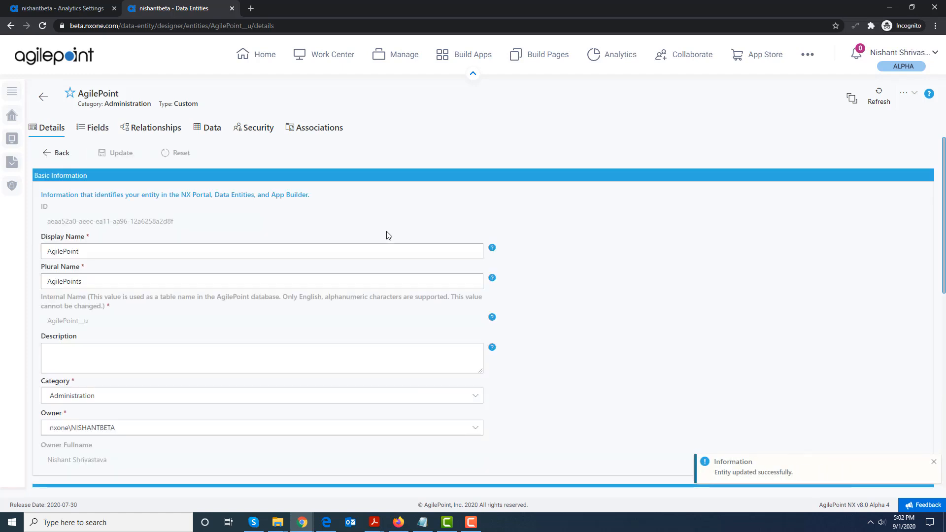
left_click(911, 95)
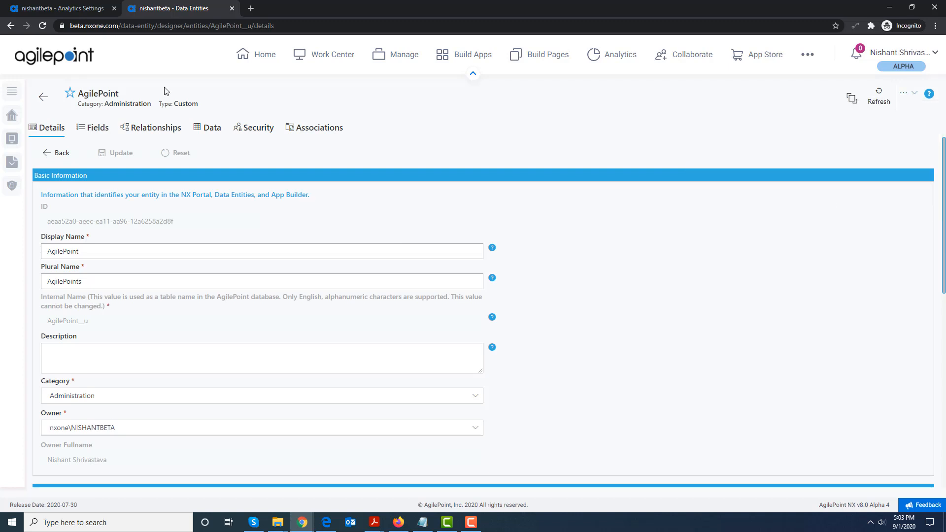
- Reload Analytics Settings, reopen the Demo role's data model access and collapse AdventureWorks to examine the Data Entities tables
left_click(71, 11)
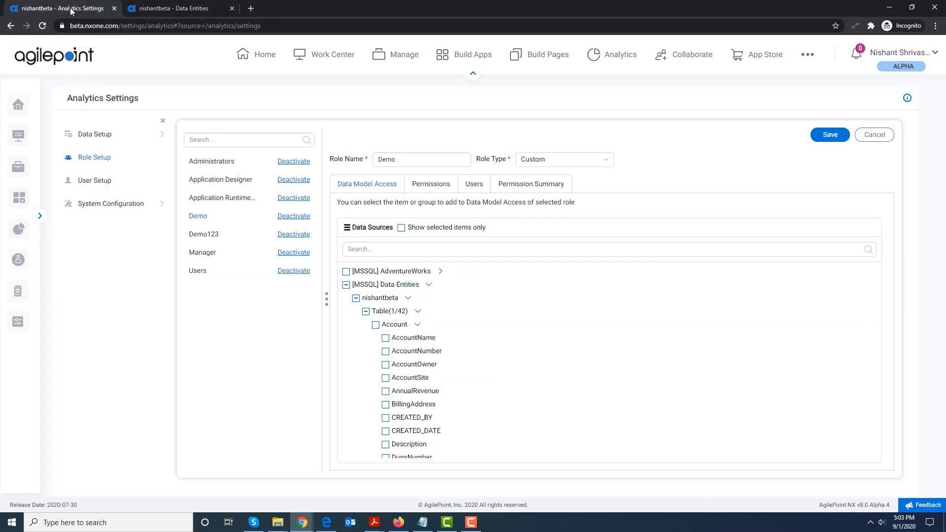
left_click(42, 27)
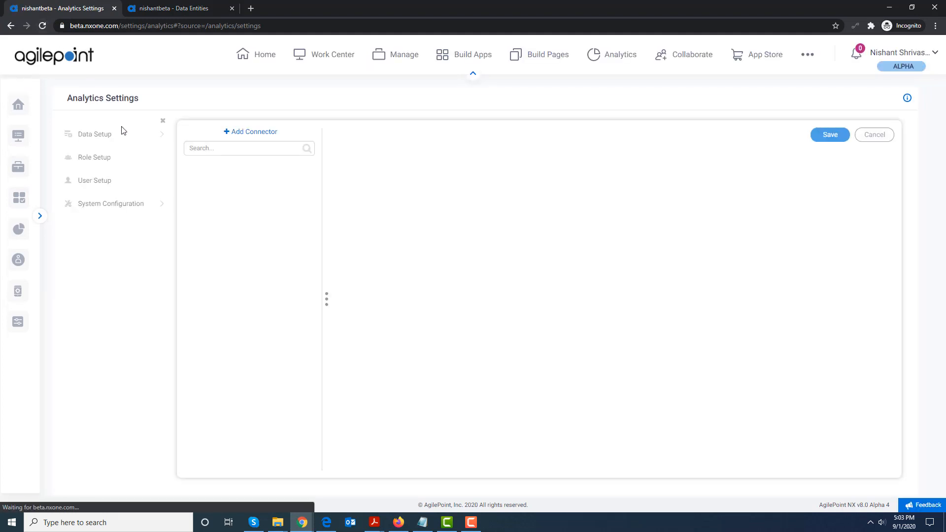
left_click(102, 160)
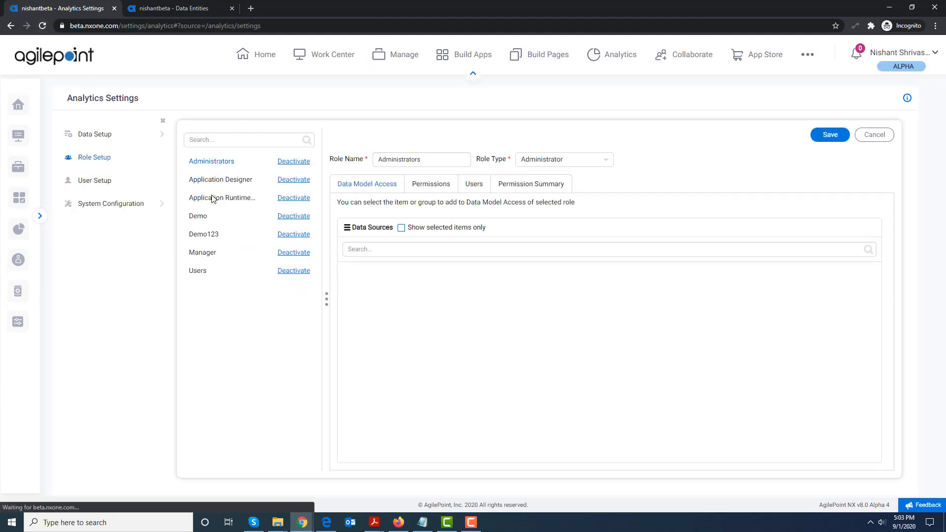
left_click(202, 217)
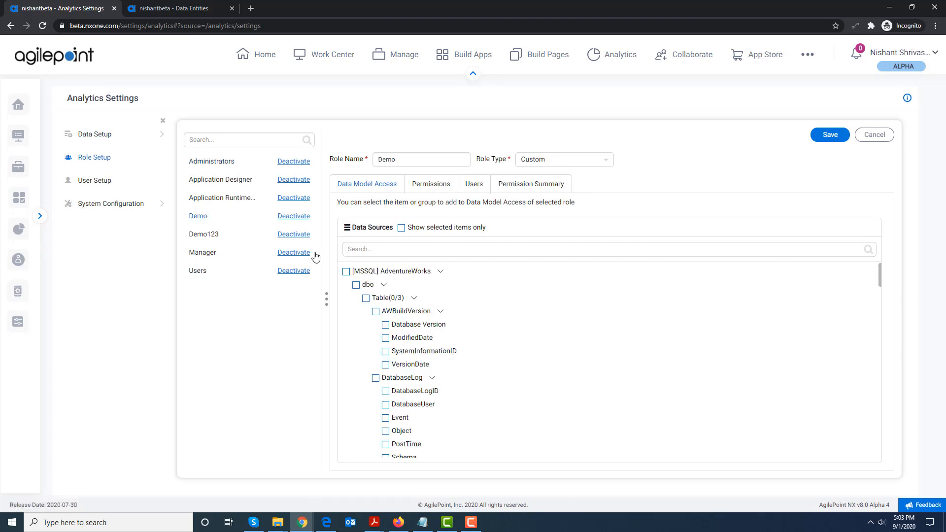
left_click(440, 271)
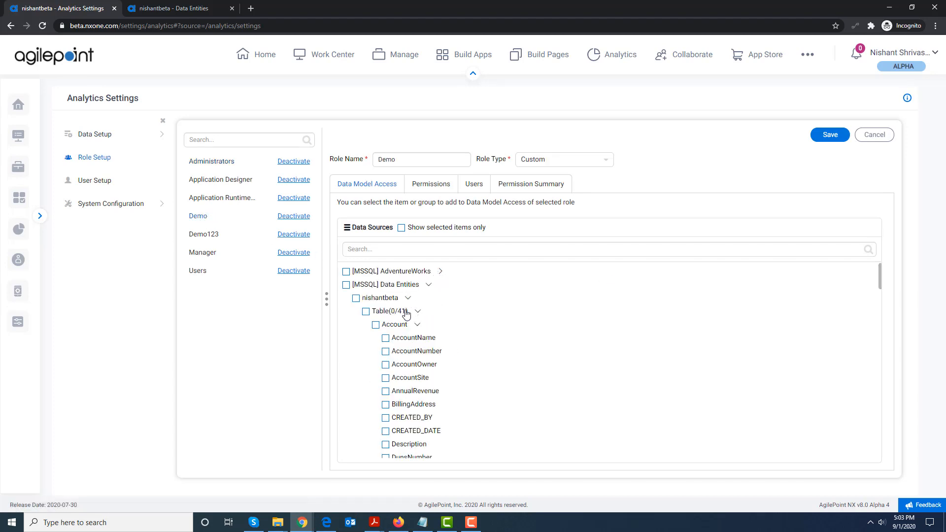